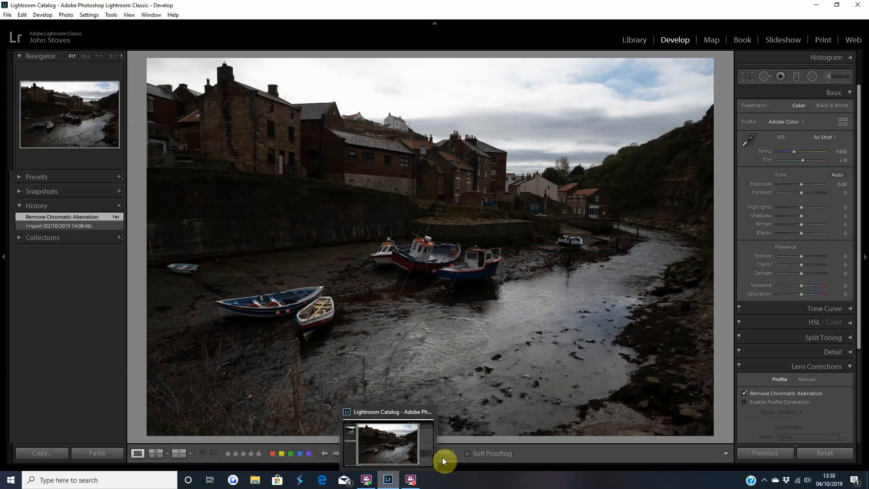
# Step: Check the histogram briefly and enable lens profile corrections for the harbour photo
pyautogui.click(850, 62)
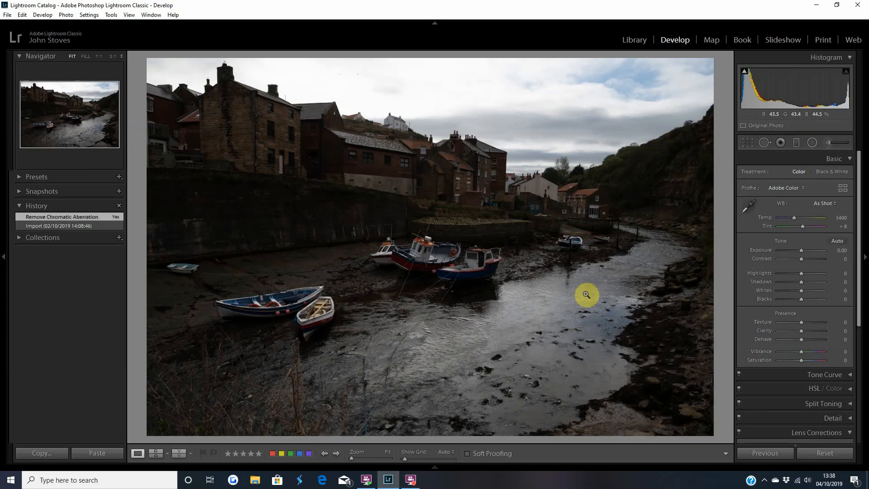
pyautogui.click(849, 59)
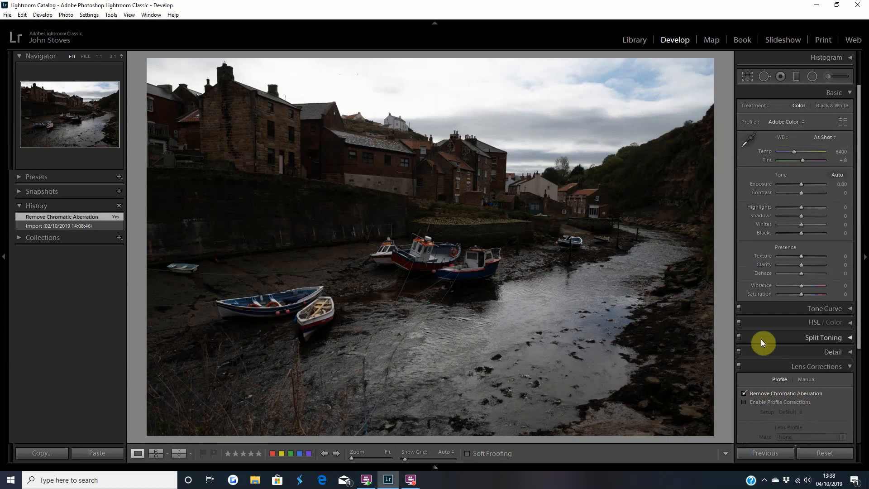
pyautogui.click(744, 402)
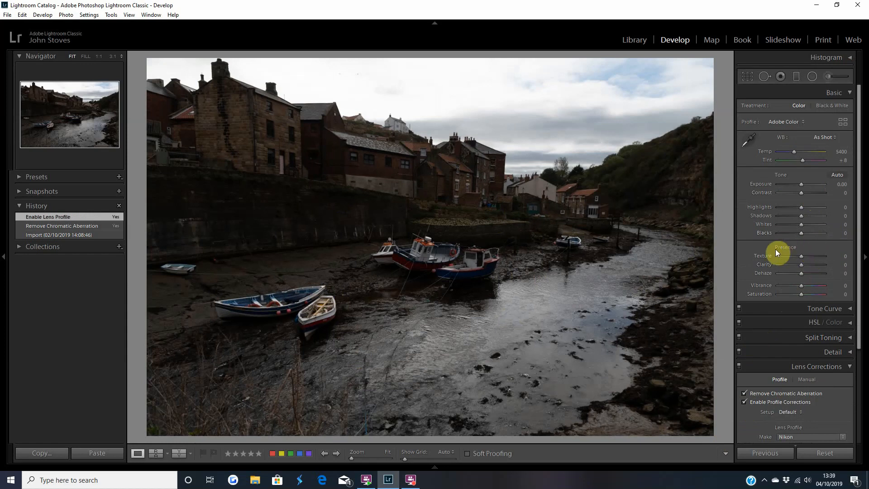
# Step: Try the automatic tone settings and return the photo to its Enable Lens Profile history state
pyautogui.click(839, 178)
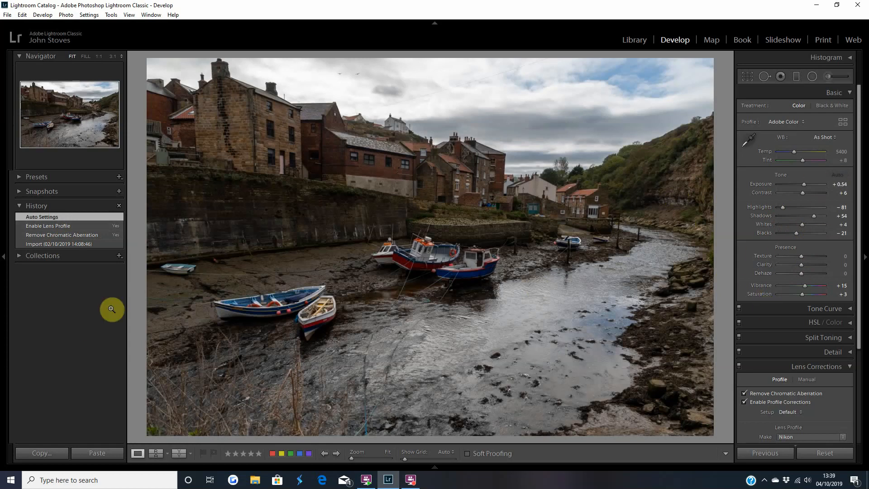
pyautogui.click(45, 226)
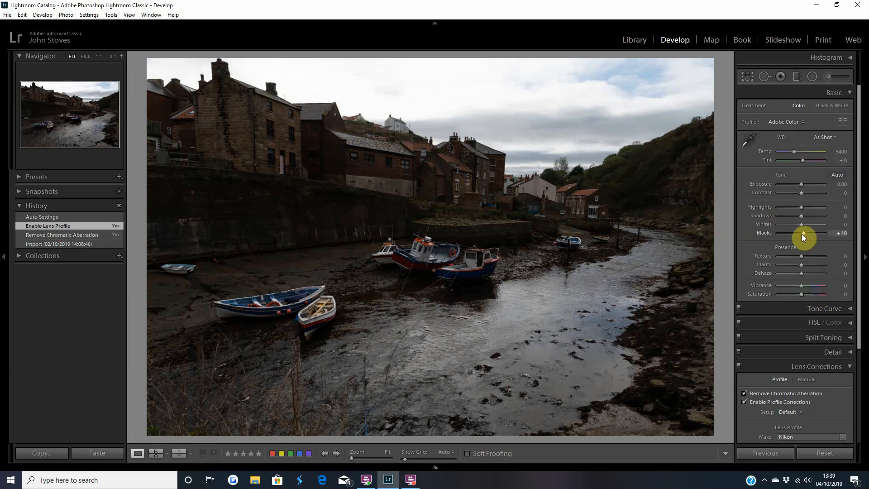
# Step: Set the photo's Blacks to +70, Whites to −20 and Highlights to −50
pyautogui.moveTo(802, 234); pyautogui.dragTo(802, 234)
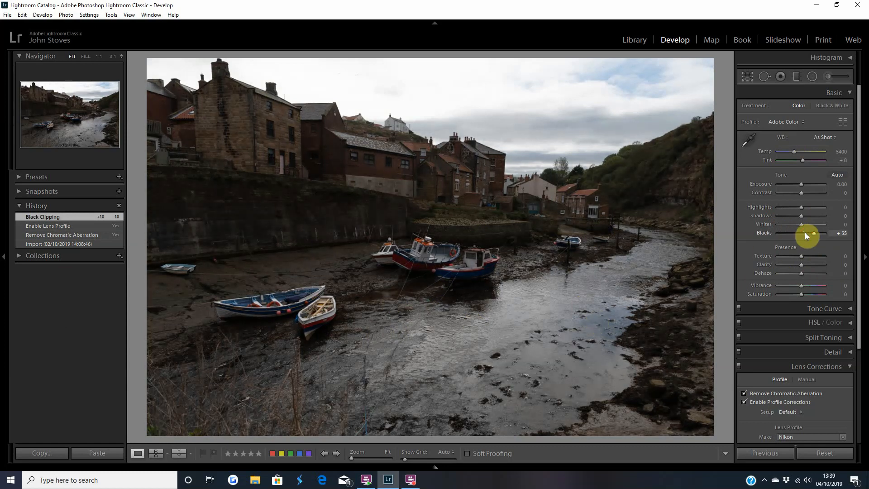
pyautogui.moveTo(805, 232); pyautogui.dragTo(805, 232)
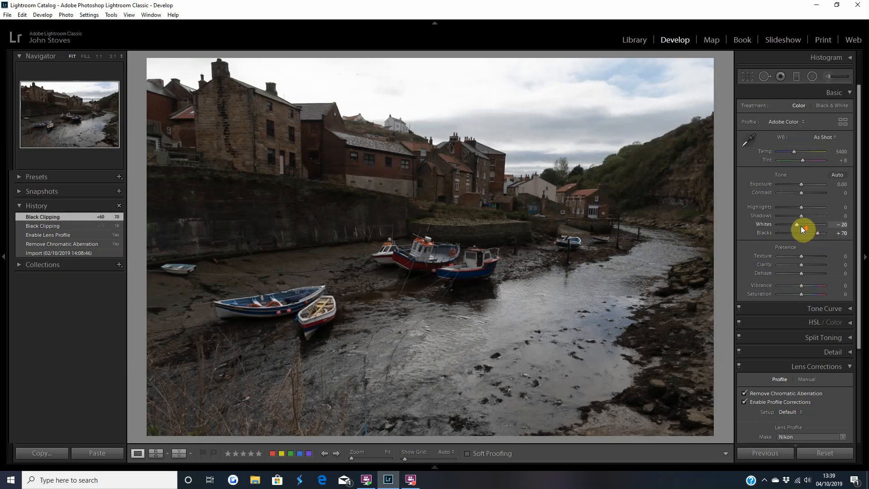
pyautogui.moveTo(800, 226); pyautogui.dragTo(800, 226)
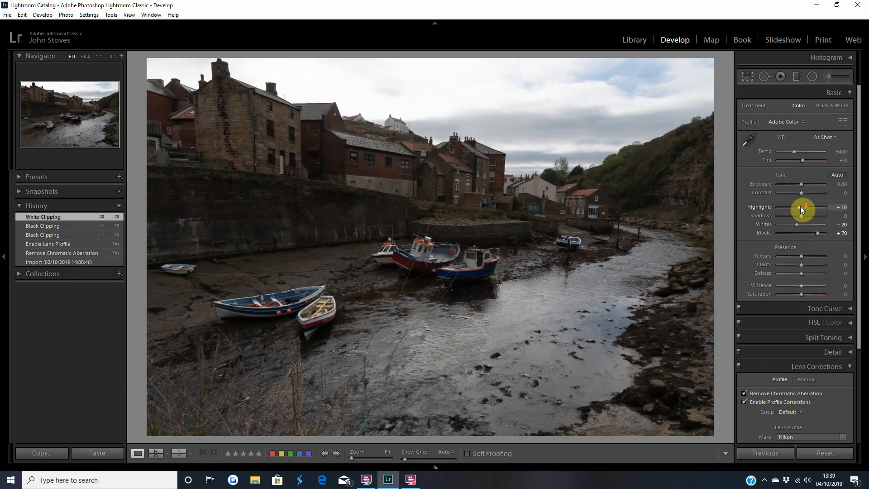
pyautogui.moveTo(800, 206); pyautogui.dragTo(800, 206)
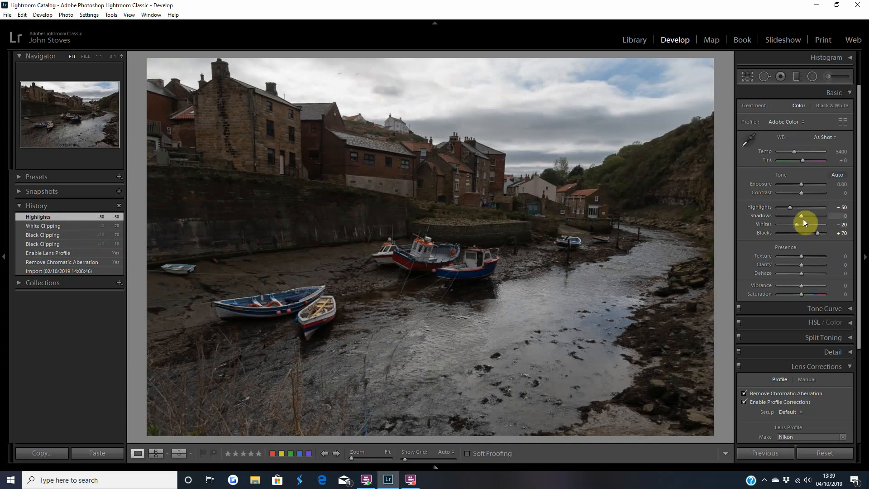
# Step: Raise the photo's Shadows to +65 and its Exposure to +0.30
pyautogui.press('Up')
pyautogui.press('Up')
pyautogui.press('Up')
pyautogui.press('Up')
pyautogui.press('Up')
pyautogui.press('Up')
pyautogui.press('Up')
pyautogui.press('Up')
pyautogui.press('Up')
pyautogui.press('Up')
pyautogui.press('Up')
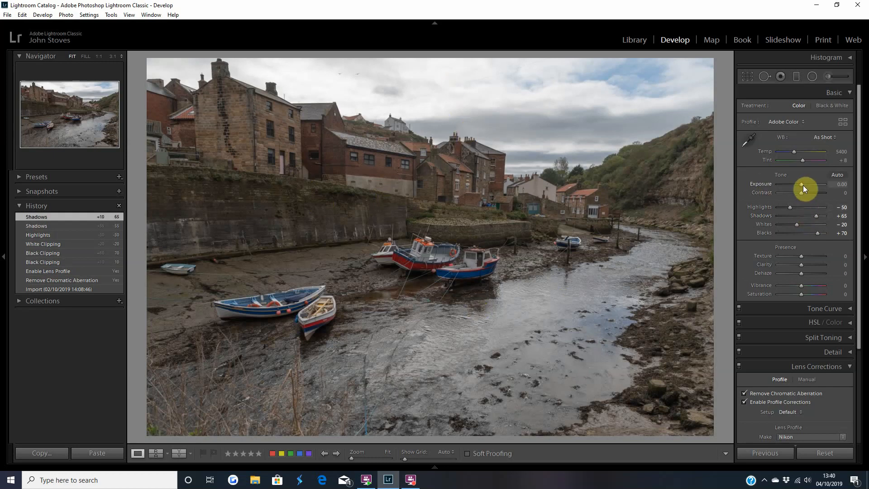
pyautogui.scroll(1, 803, 186)
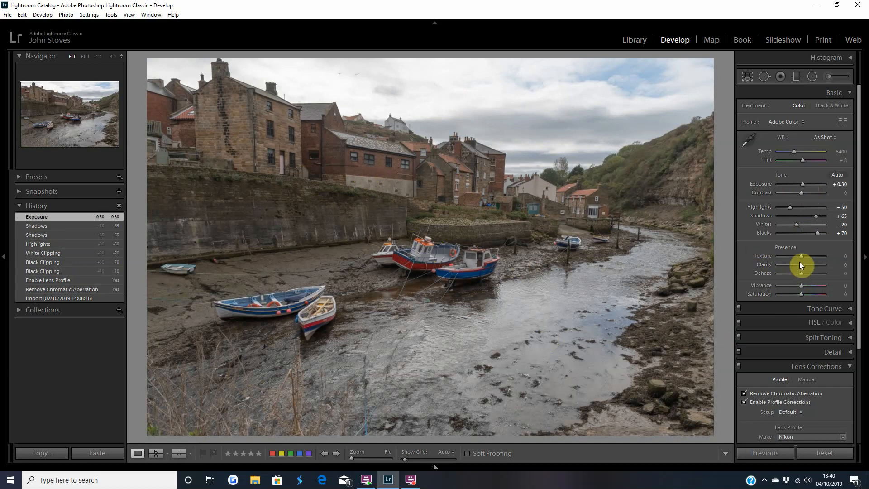
# Step: Set the photo's Dehaze to +20, Clarity to +15 and Contrast to +15
pyautogui.scroll(3, 801, 275)
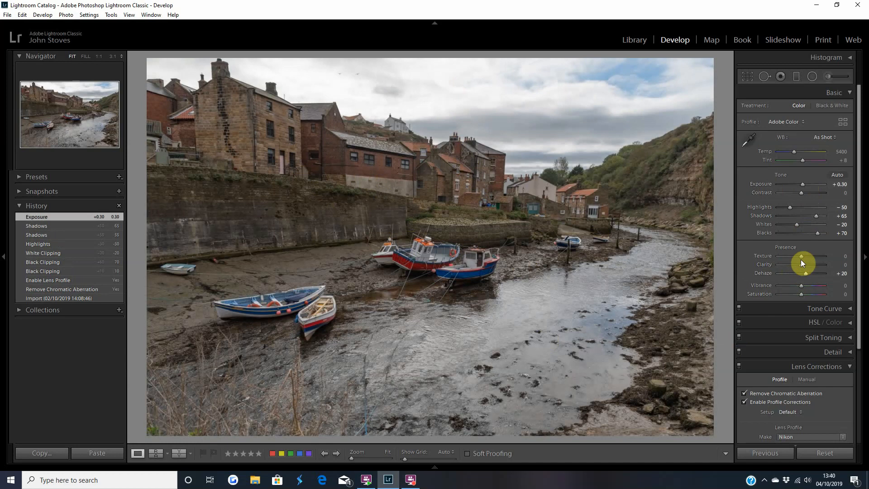
pyautogui.scroll(1, 801, 267)
pyautogui.scroll(2, 800, 270)
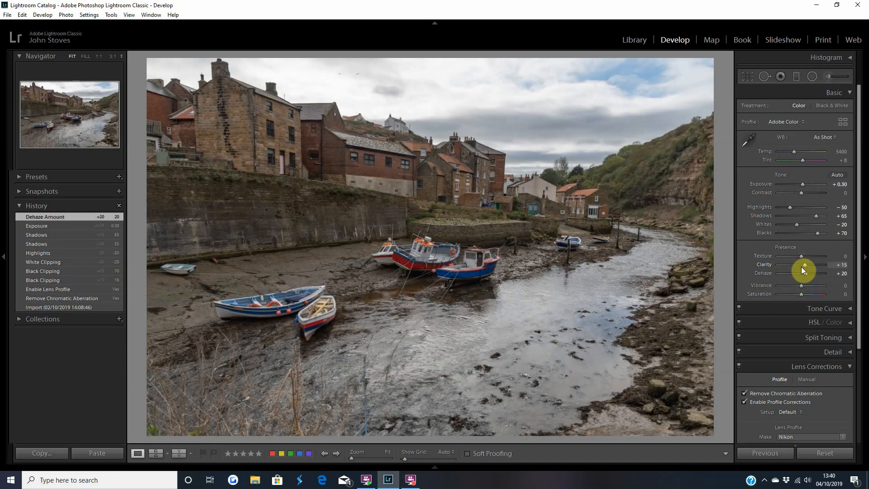
pyautogui.scroll(1, 803, 194)
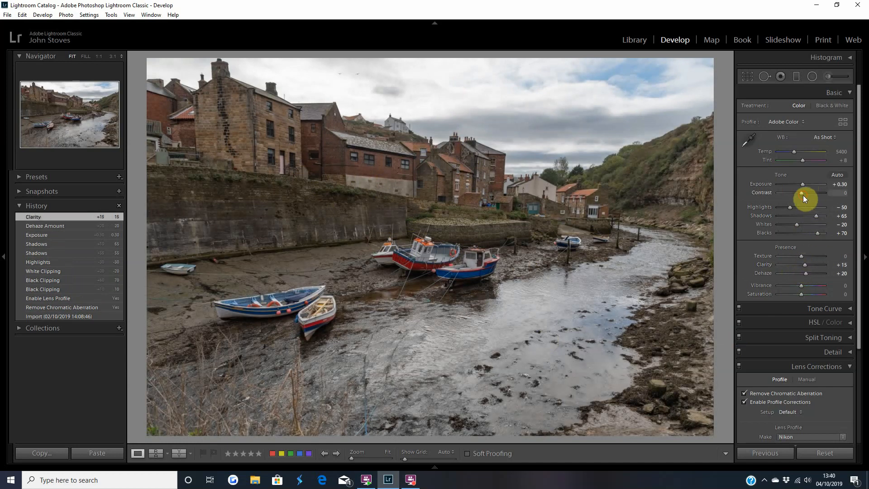
pyautogui.scroll(2, 802, 194)
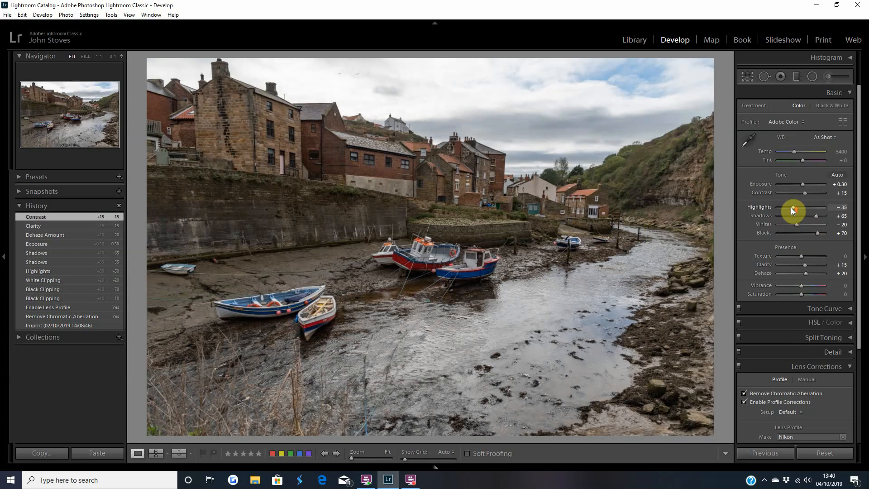
# Step: Refine the tone by setting Highlights to −45 and Exposure to +0.40
pyautogui.moveTo(791, 207); pyautogui.dragTo(791, 207)
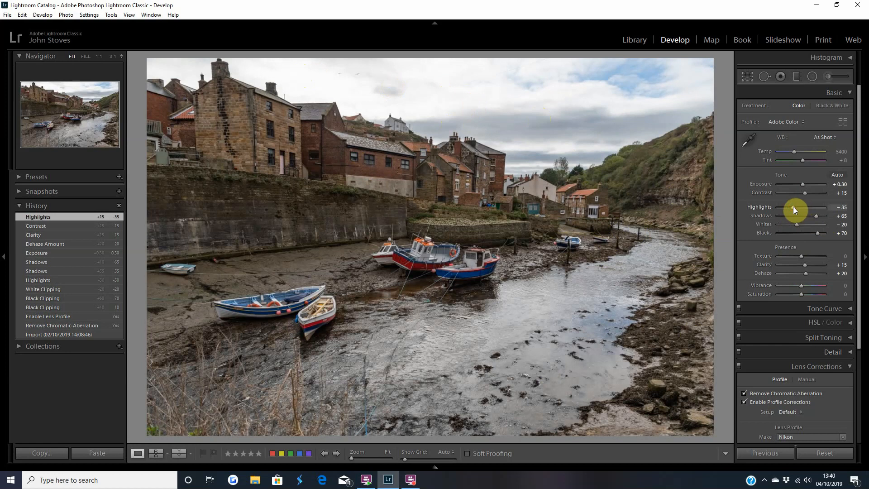
pyautogui.moveTo(793, 207); pyautogui.dragTo(794, 210)
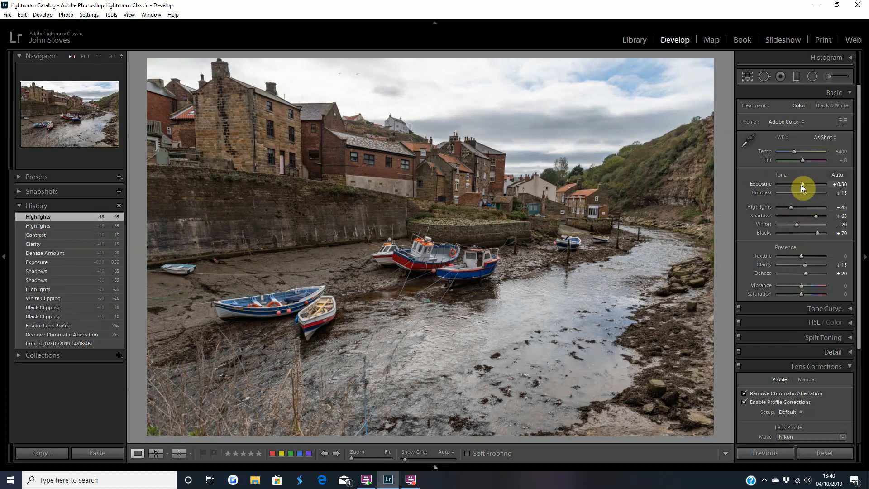
pyautogui.moveTo(801, 186); pyautogui.dragTo(801, 186)
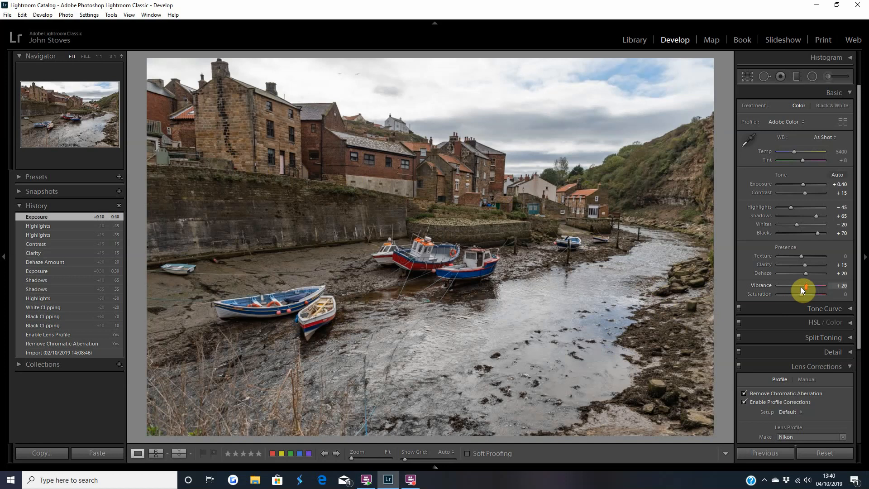
# Step: Boost the photo's colour with Vibrance at +15 and Saturation at +25
pyautogui.moveTo(800, 286); pyautogui.dragTo(800, 286)
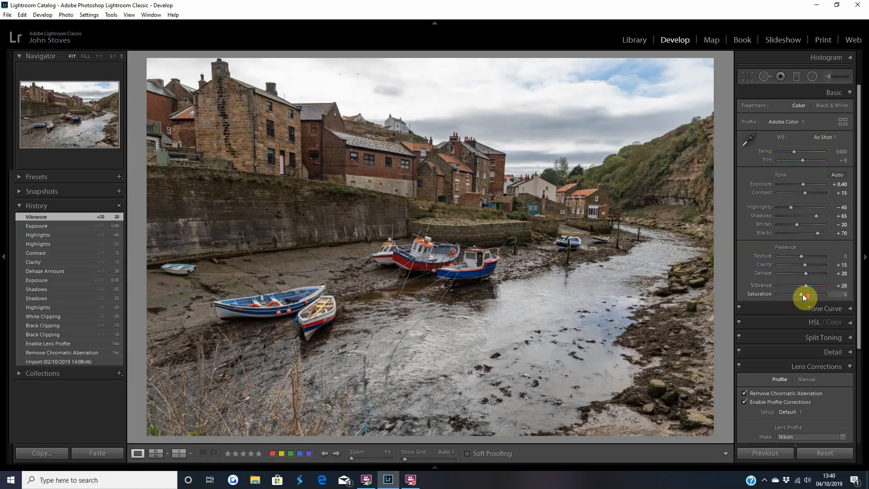
pyautogui.moveTo(804, 297); pyautogui.dragTo(804, 295)
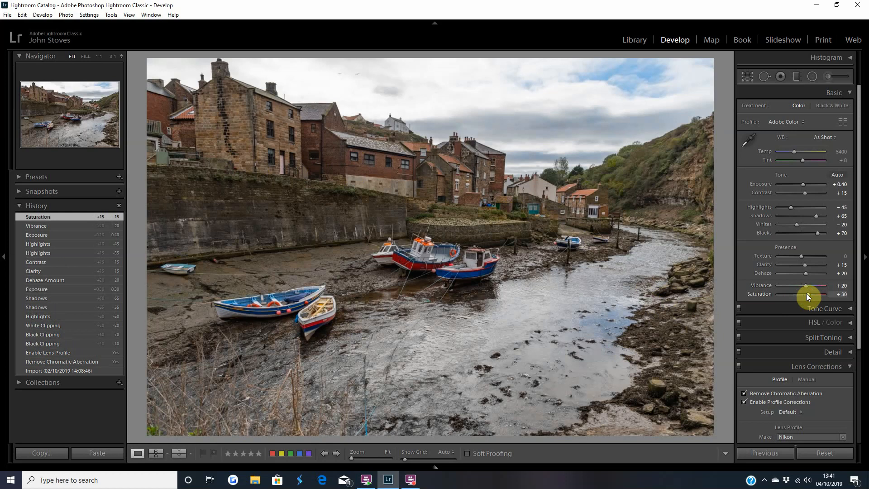
pyautogui.moveTo(806, 293); pyautogui.dragTo(806, 287)
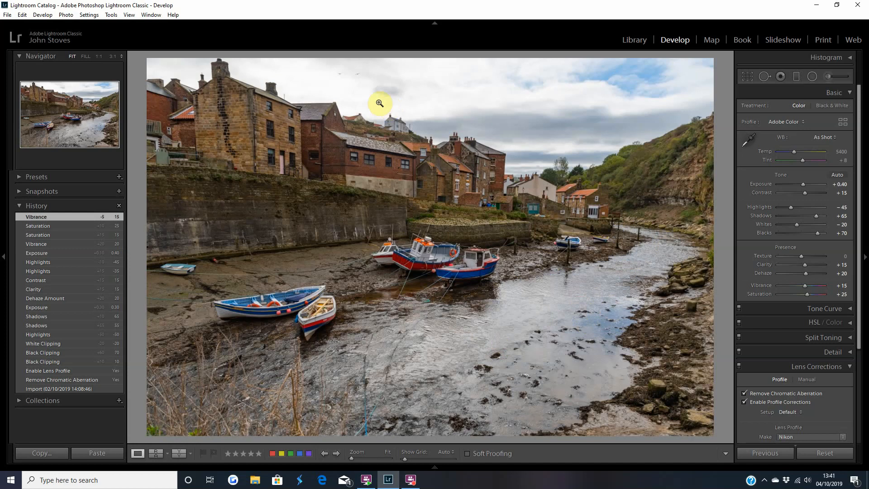
# Step: Remove the two flying birds from the sky with Clone spot removal strokes painted over each one
pyautogui.click(339, 77)
pyautogui.moveTo(346, 93); pyautogui.dragTo(374, 274)
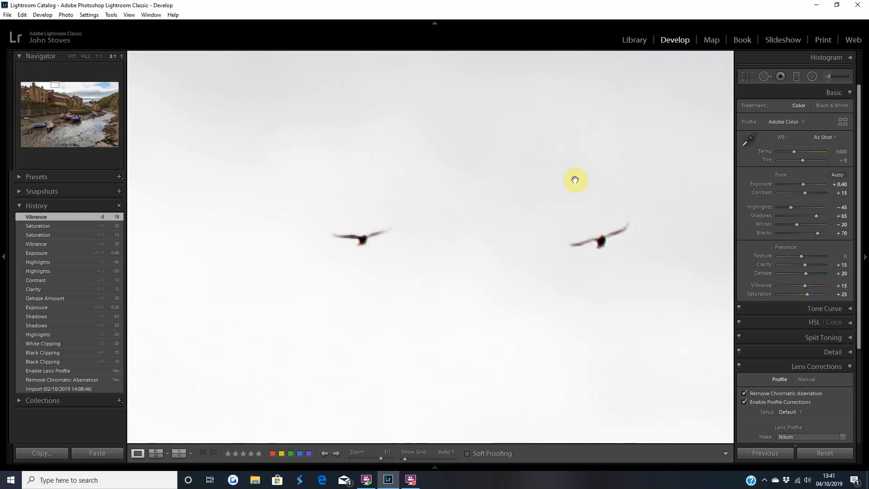
pyautogui.click(764, 78)
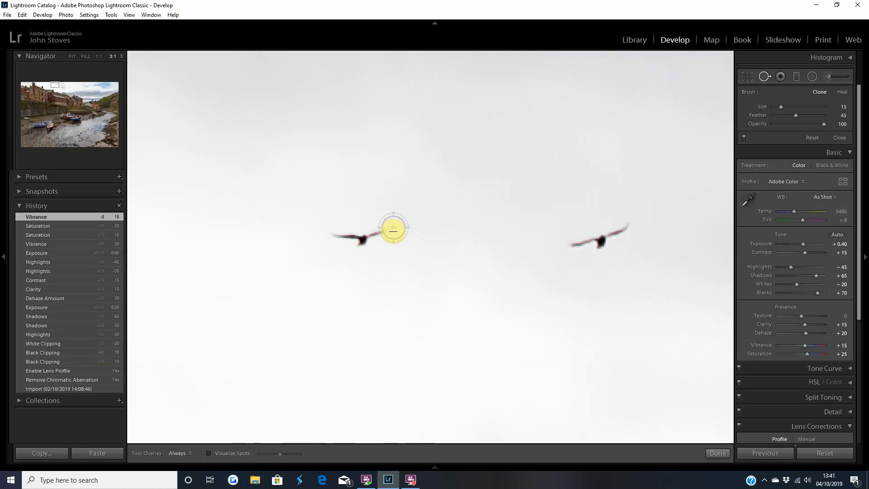
pyautogui.moveTo(393, 226)
pyautogui.mouseDown()
pyautogui.moveTo(361, 239)
pyautogui.moveTo(326, 236)
pyautogui.mouseUp()
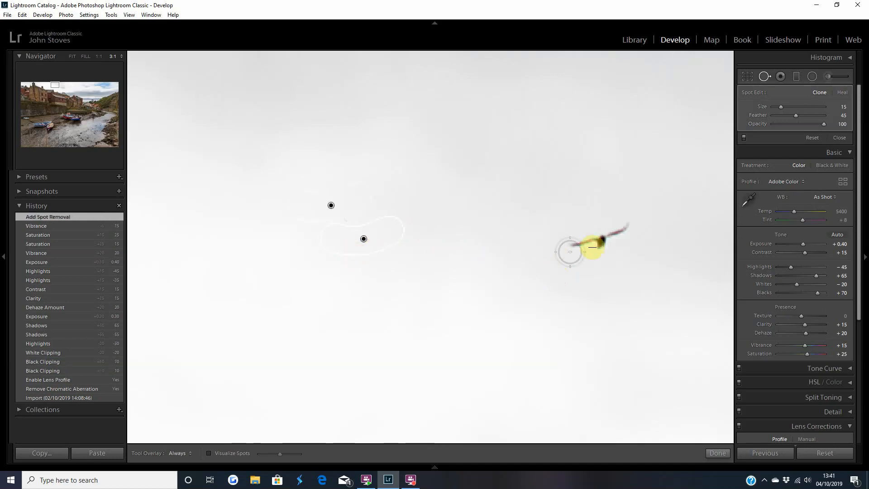
pyautogui.moveTo(628, 227); pyautogui.dragTo(569, 245)
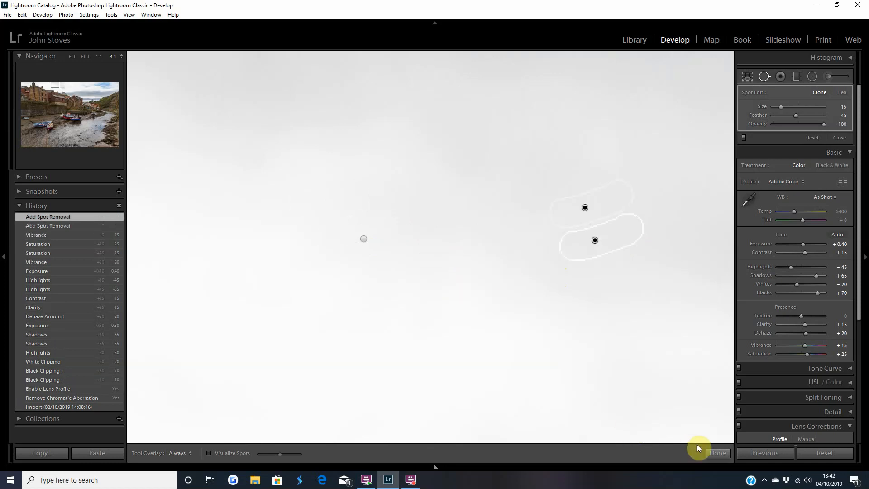
pyautogui.click(717, 453)
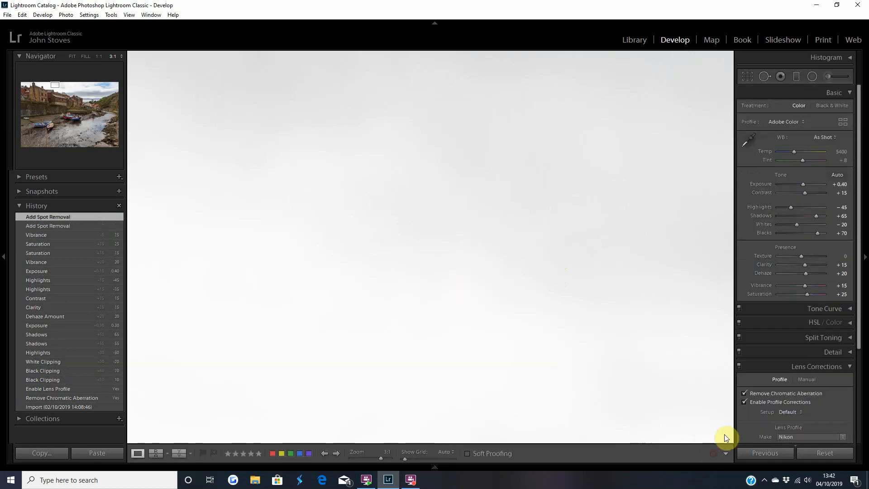
pyautogui.click(456, 275)
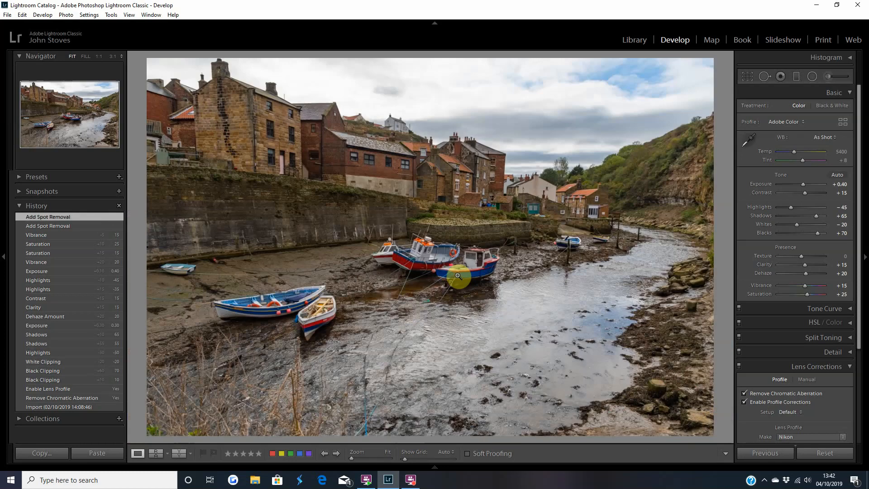
# Step: Examine the thin wire running across the sky close up along its length
pyautogui.click(390, 105)
pyautogui.moveTo(349, 163); pyautogui.dragTo(219, 223)
pyautogui.moveTo(551, 176); pyautogui.dragTo(217, 289)
pyautogui.moveTo(537, 155); pyautogui.dragTo(238, 281)
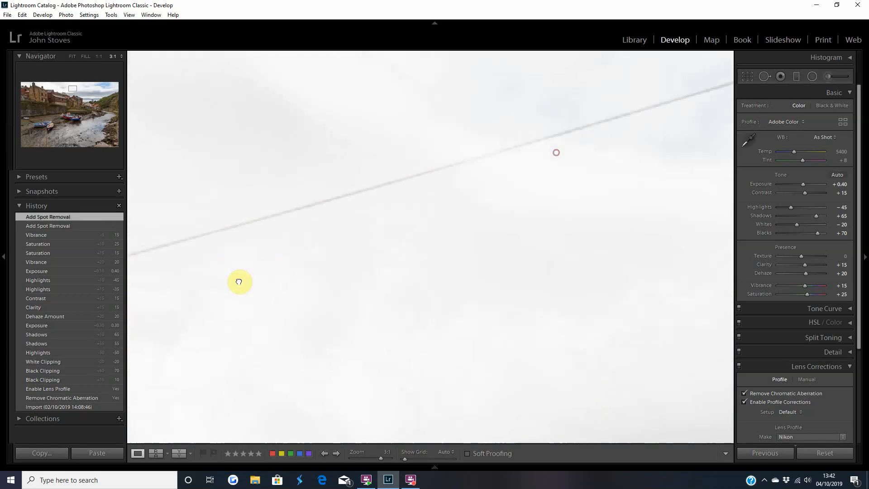
pyautogui.moveTo(653, 200); pyautogui.dragTo(337, 310)
pyautogui.moveTo(688, 169); pyautogui.dragTo(328, 316)
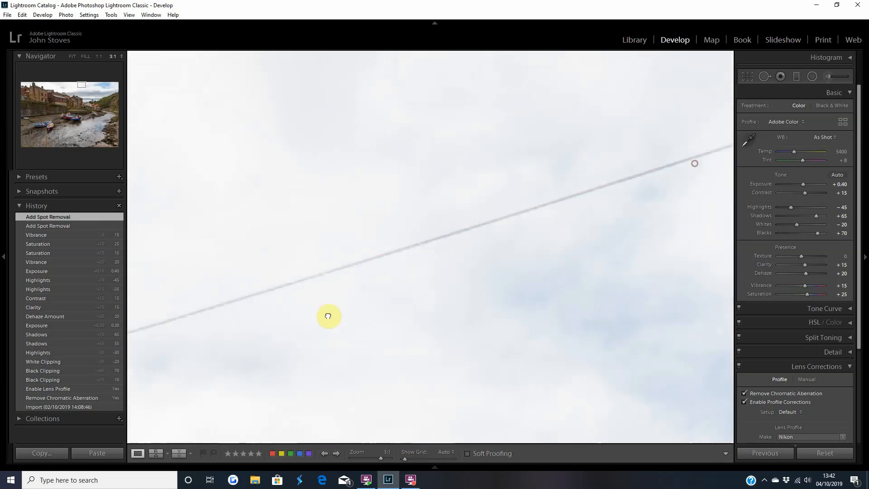
pyautogui.moveTo(642, 232); pyautogui.dragTo(252, 306)
pyautogui.click(409, 242)
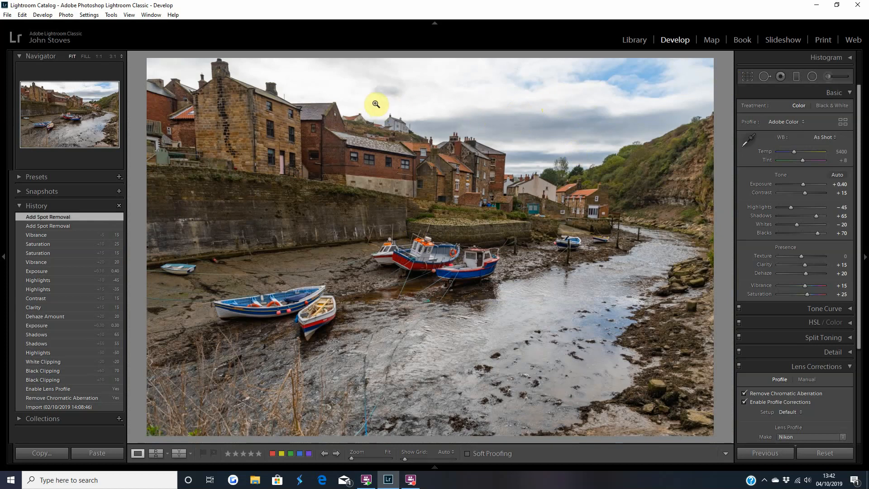
# Step: Clone out the wire's uppermost stretch, where it meets the photo's top edge, with a size 10 spot removal stroke
pyautogui.click(529, 95)
pyautogui.moveTo(532, 143); pyautogui.dragTo(475, 417)
pyautogui.moveTo(526, 199); pyautogui.dragTo(561, 203)
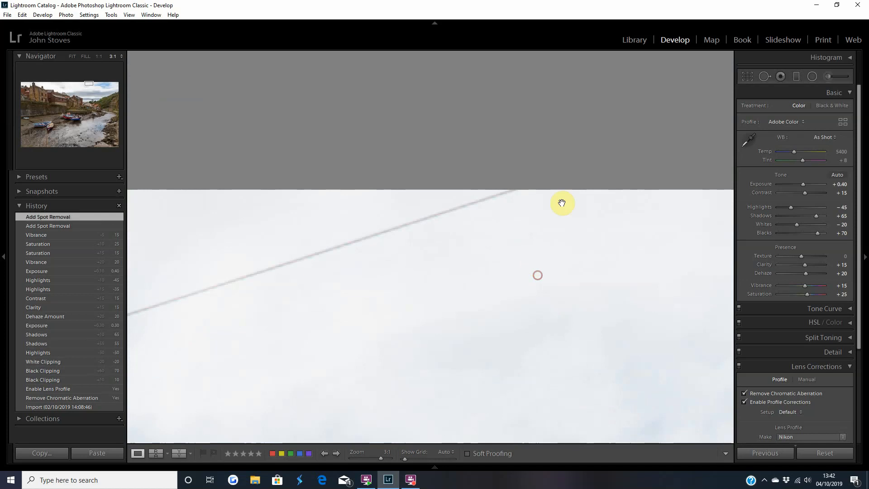
pyautogui.click(765, 76)
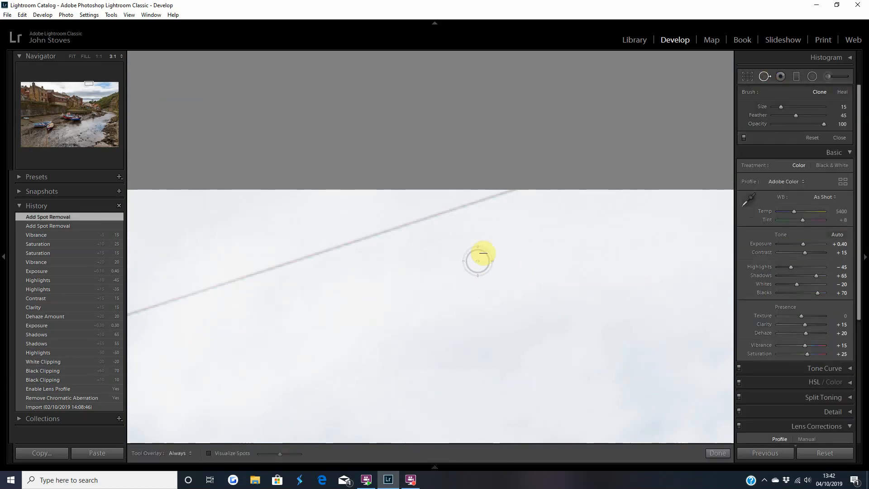
pyautogui.scroll(-2, 503, 197)
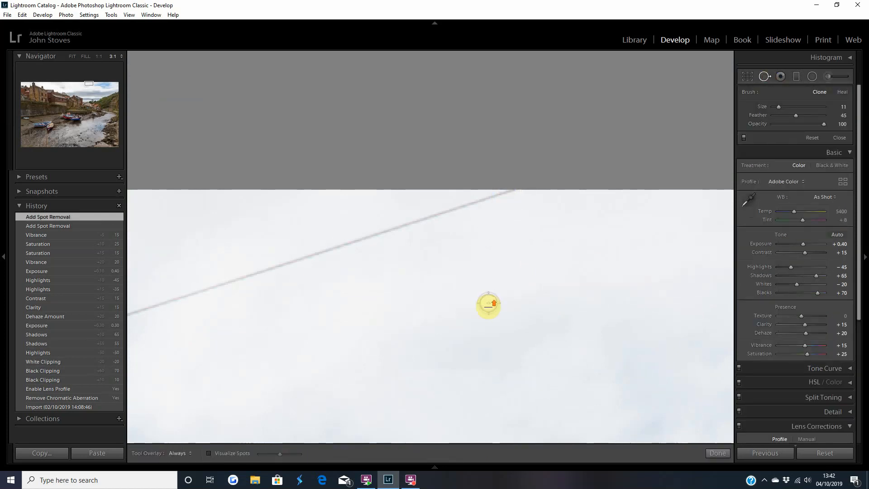
pyautogui.scroll(3, 489, 304)
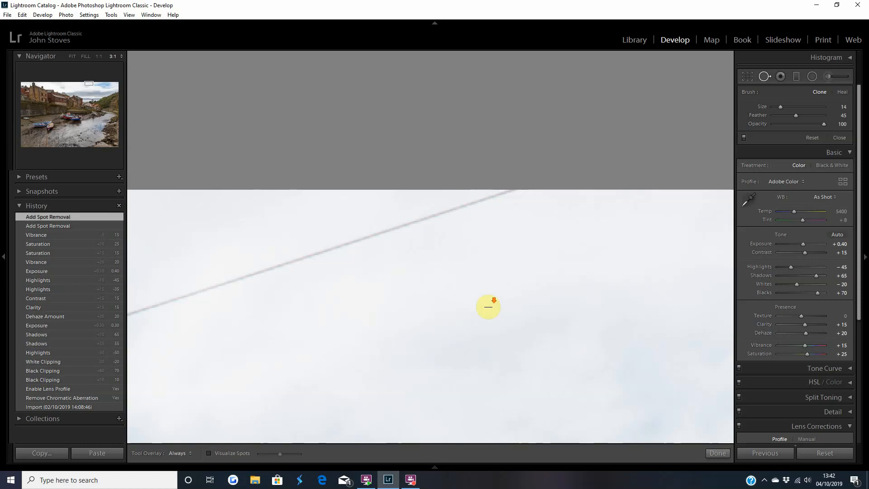
pyautogui.scroll(1, 488, 304)
pyautogui.scroll(-2, 488, 304)
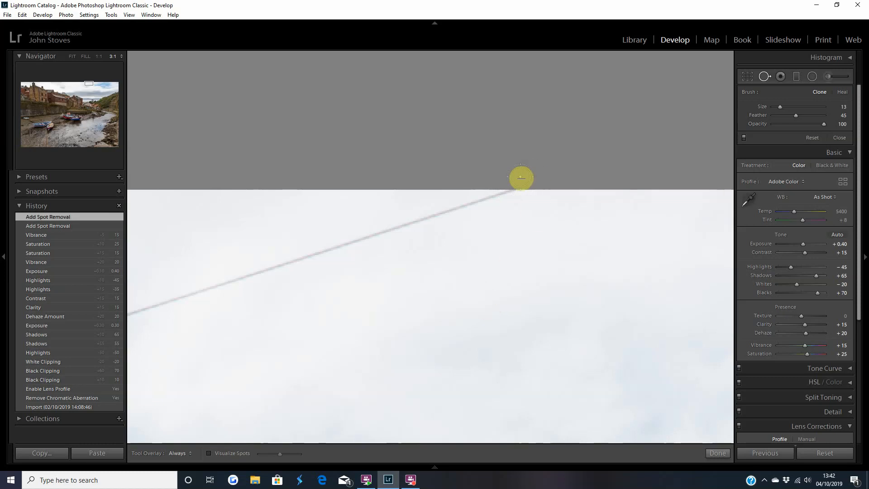
pyautogui.moveTo(513, 192); pyautogui.dragTo(418, 221)
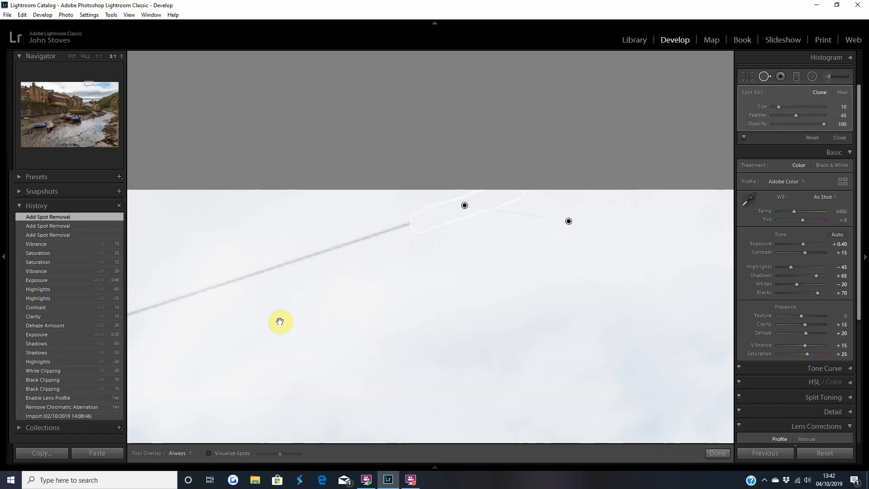
# Step: Clone out the next four stretches of wire down through the bluish clouds and adjust the third stroke's spot slightly
pyautogui.moveTo(244, 314); pyautogui.dragTo(530, 194)
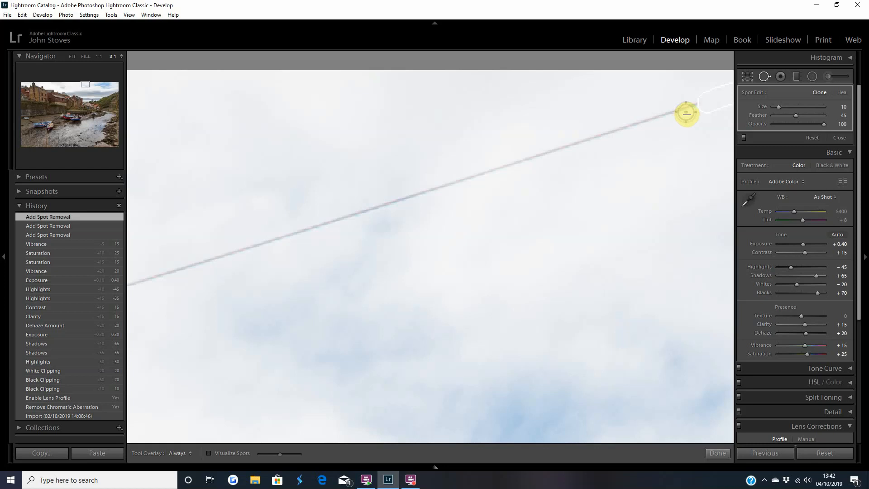
pyautogui.moveTo(693, 106); pyautogui.dragTo(565, 149)
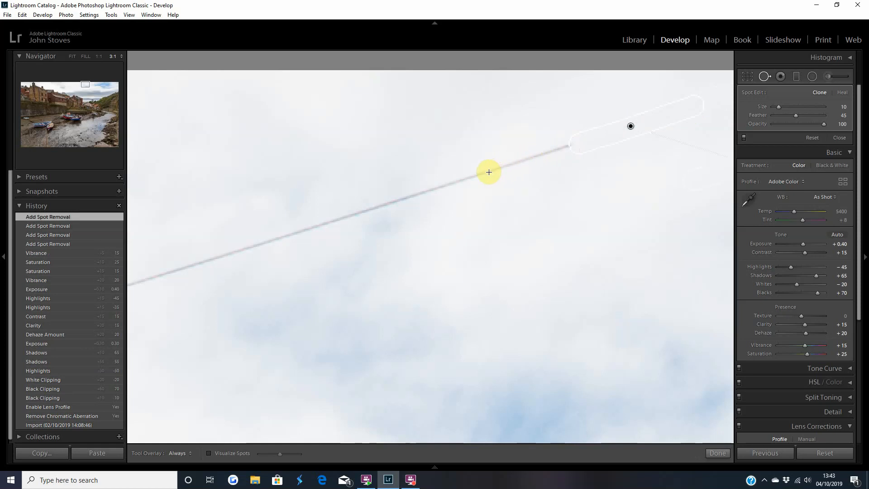
pyautogui.moveTo(489, 172); pyautogui.dragTo(422, 190)
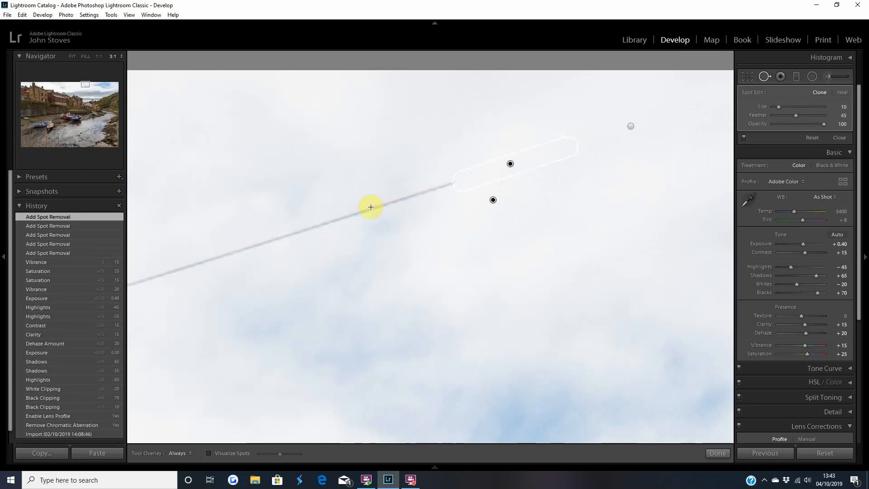
pyautogui.moveTo(371, 207); pyautogui.dragTo(315, 228)
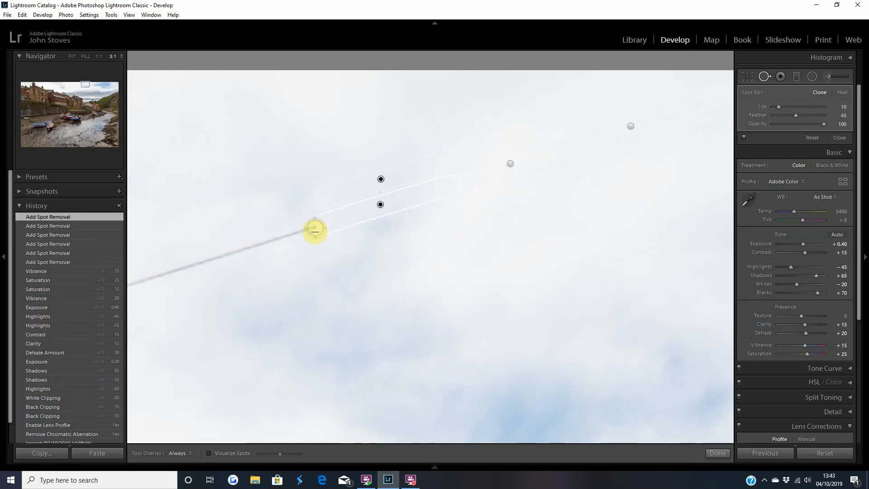
pyautogui.moveTo(247, 247); pyautogui.dragTo(209, 258)
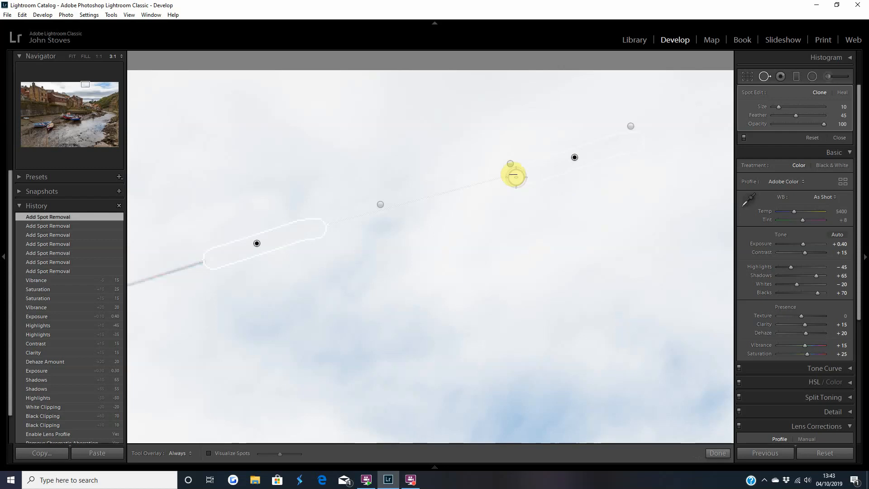
pyautogui.click(510, 164)
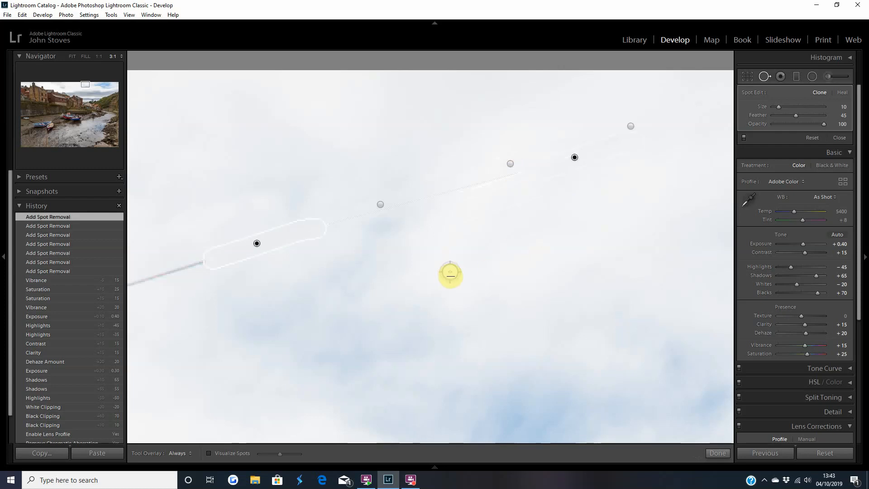
pyautogui.click(382, 207)
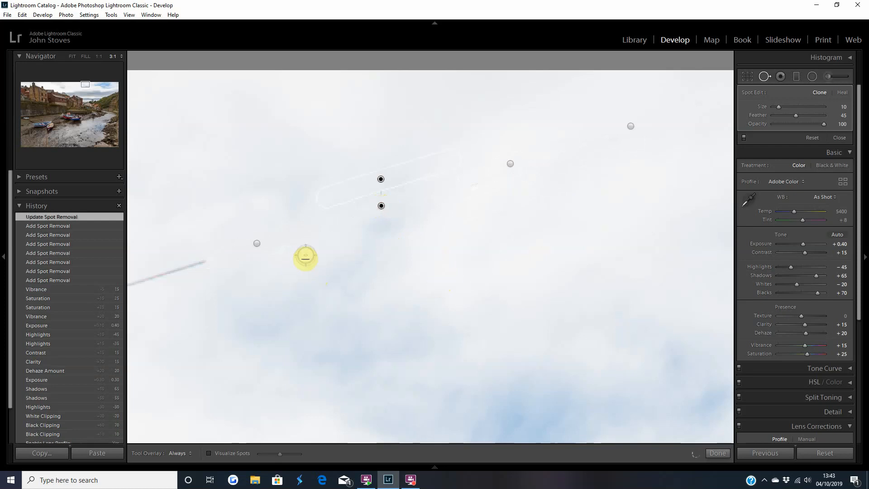
# Step: Continue cloning out the wire through the pale middle of the sky with three more strokes at size 10
pyautogui.moveTo(225, 301); pyautogui.dragTo(550, 181)
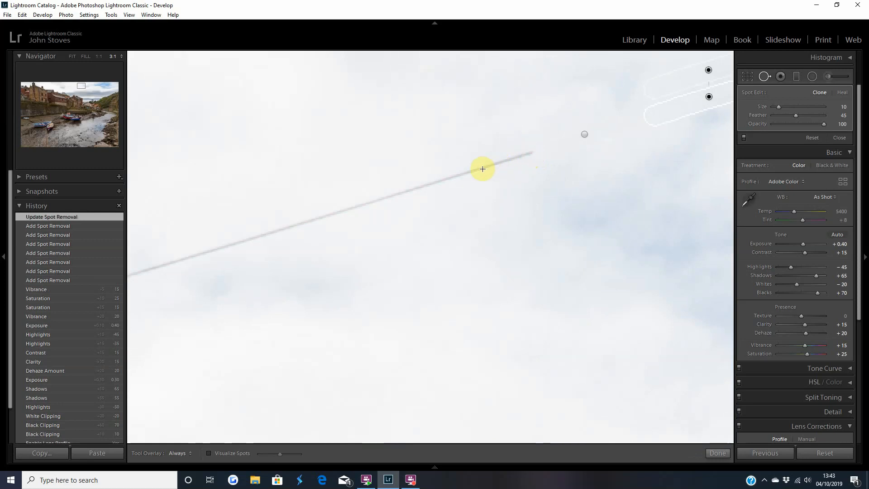
pyautogui.moveTo(482, 169); pyautogui.dragTo(410, 193)
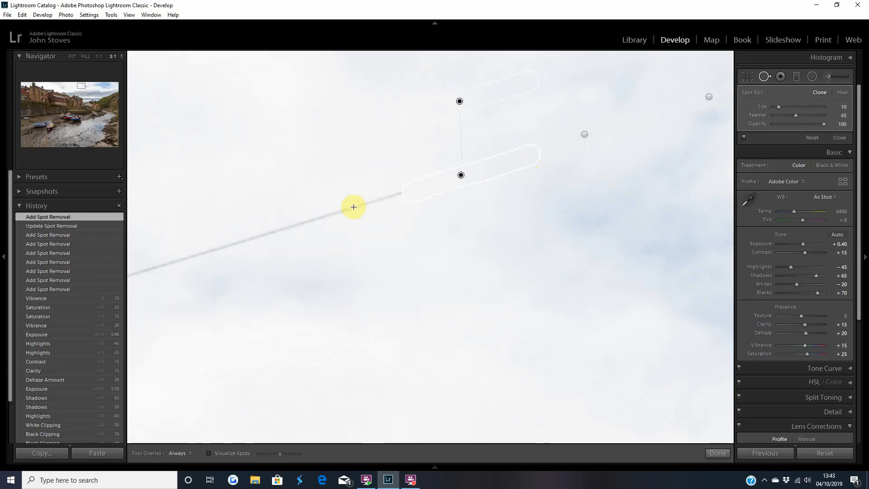
pyautogui.moveTo(318, 218); pyautogui.dragTo(261, 236)
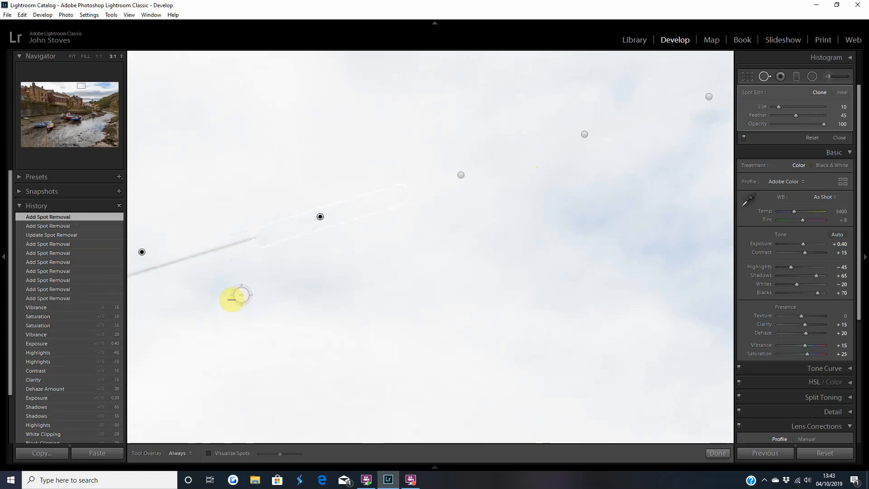
pyautogui.moveTo(231, 295); pyautogui.dragTo(605, 169)
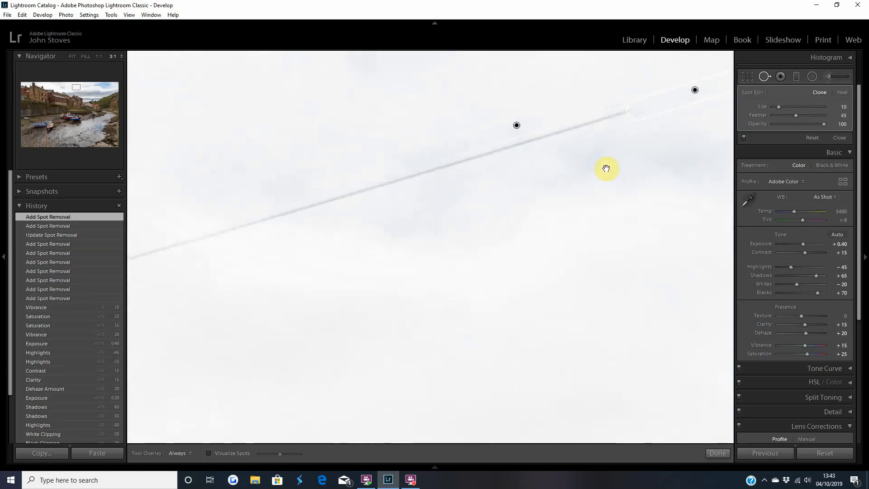
pyautogui.click(626, 114)
pyautogui.moveTo(522, 145); pyautogui.dragTo(265, 222)
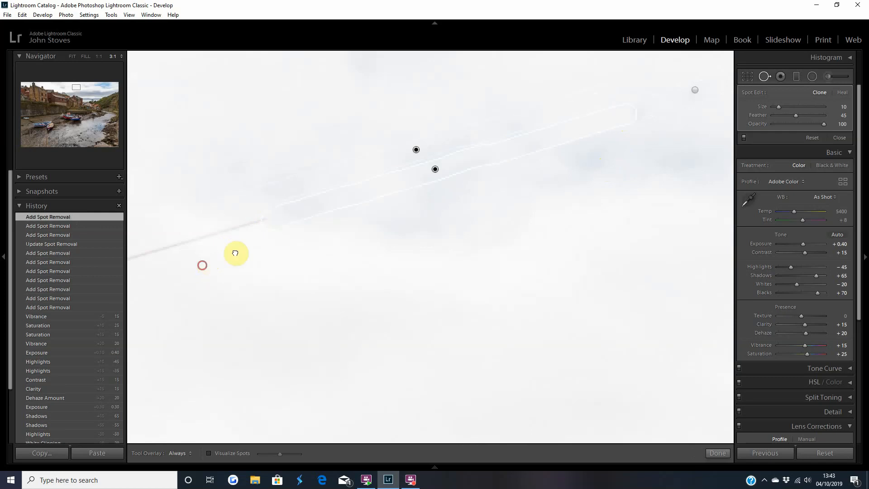
# Step: Clone out the wire's lower stretches above the white house and chimneys with three long strokes at size 11
pyautogui.moveTo(235, 253); pyautogui.dragTo(538, 171)
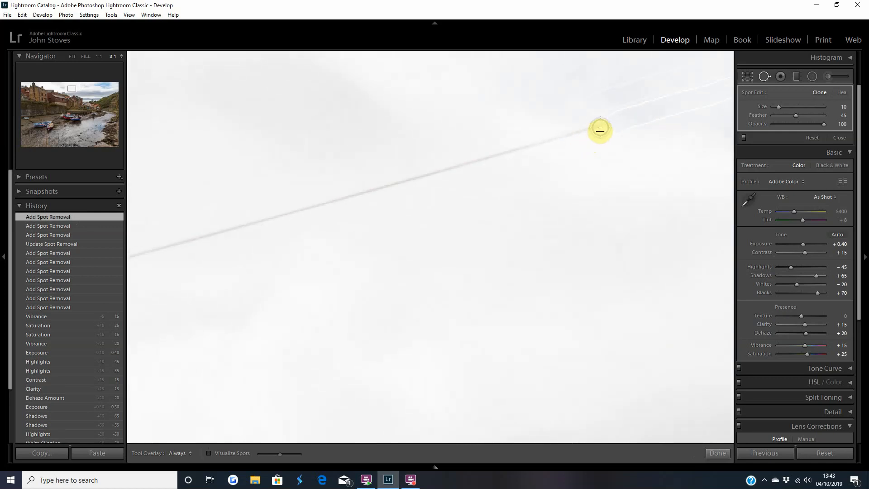
pyautogui.moveTo(600, 126); pyautogui.dragTo(153, 245)
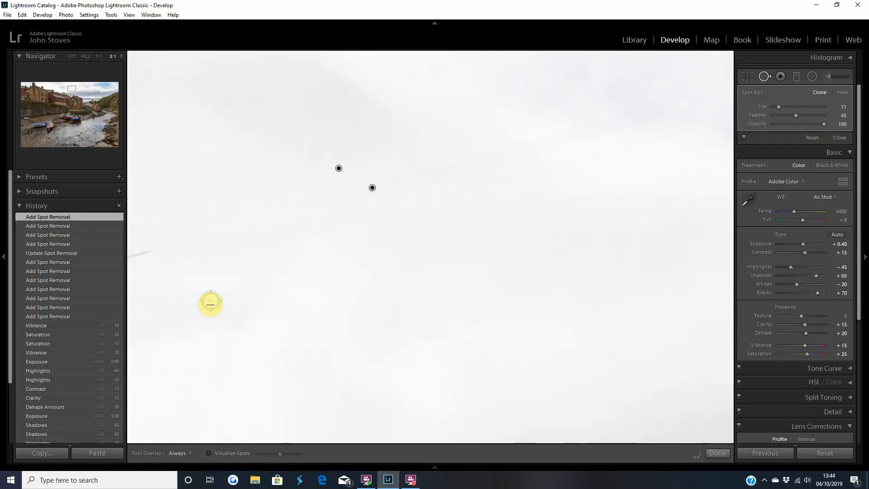
pyautogui.moveTo(210, 299)
pyautogui.mouseDown()
pyautogui.moveTo(800, 152)
pyautogui.moveTo(683, 161)
pyautogui.mouseUp()
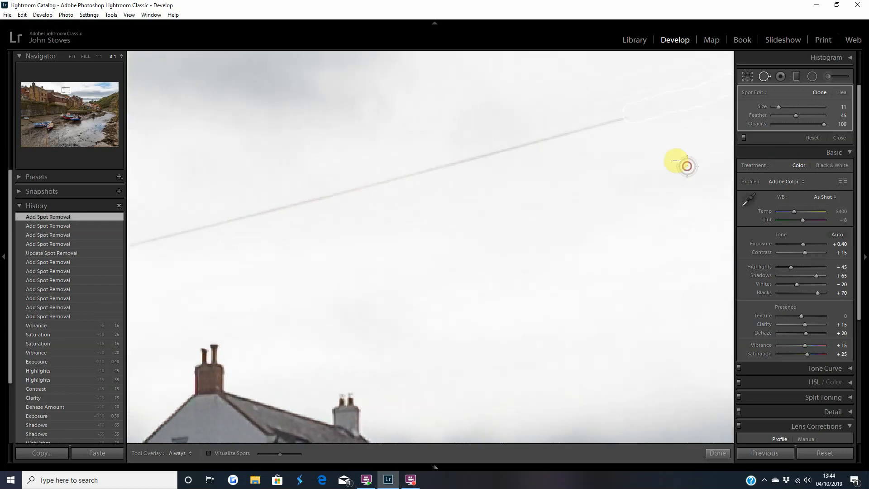
pyautogui.moveTo(588, 132); pyautogui.dragTo(210, 225)
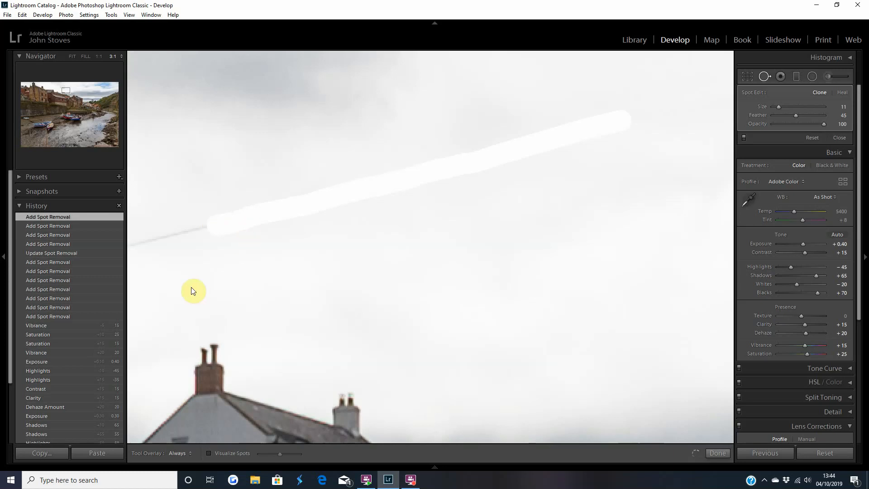
pyautogui.moveTo(198, 304); pyautogui.dragTo(632, 208)
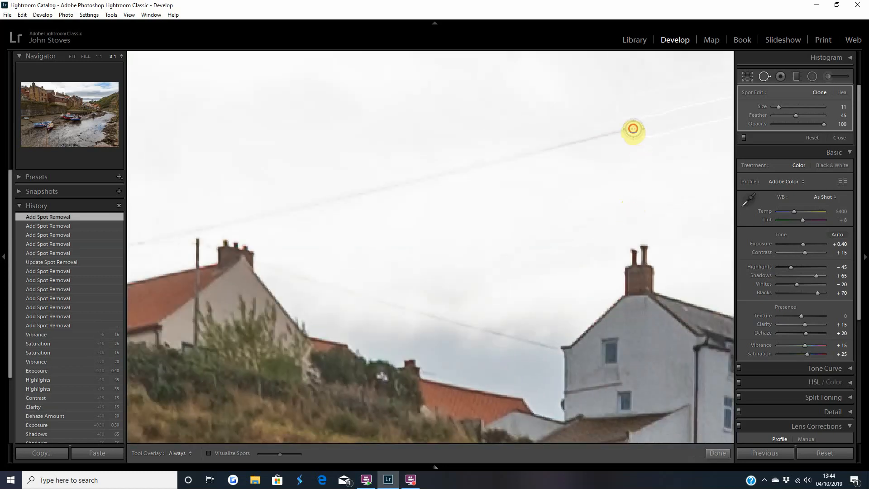
pyautogui.moveTo(633, 129); pyautogui.dragTo(635, 129)
pyautogui.moveTo(570, 146); pyautogui.dragTo(235, 222)
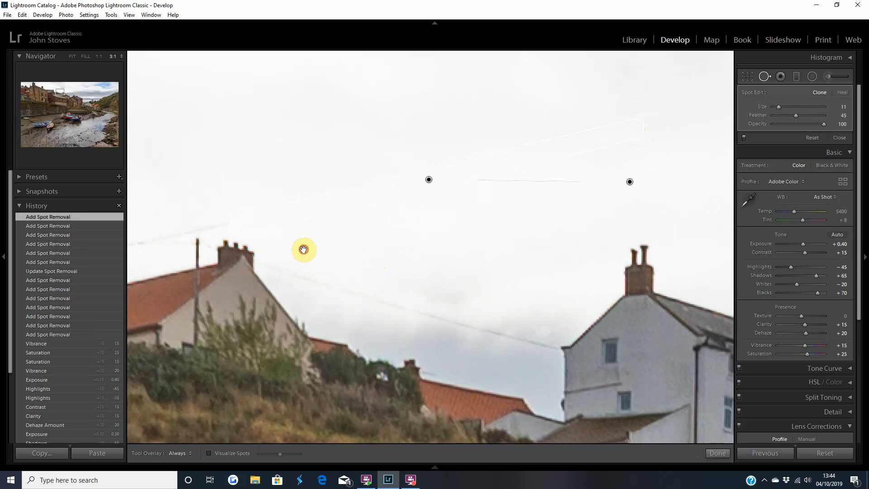
# Step: Clone out the wire beside the brick gable and above the red-roofed house, repainting the roof stretch at brush size 6
pyautogui.moveTo(305, 249); pyautogui.dragTo(660, 206)
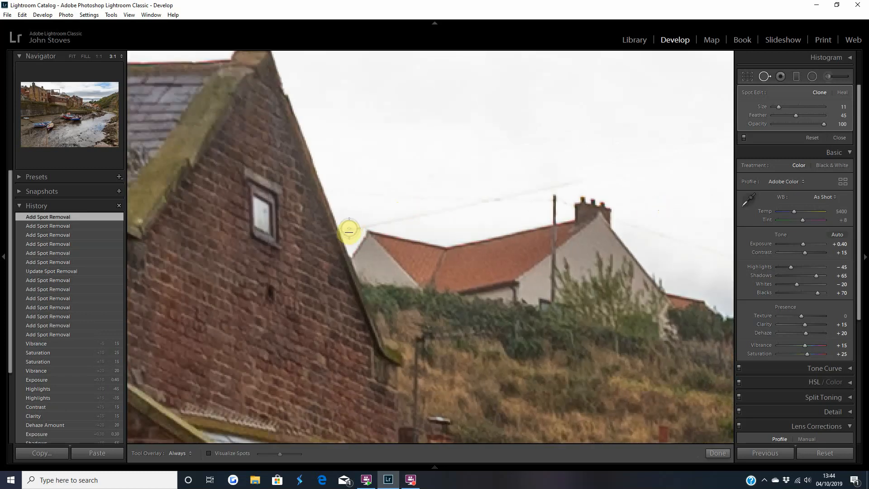
pyautogui.click(348, 232)
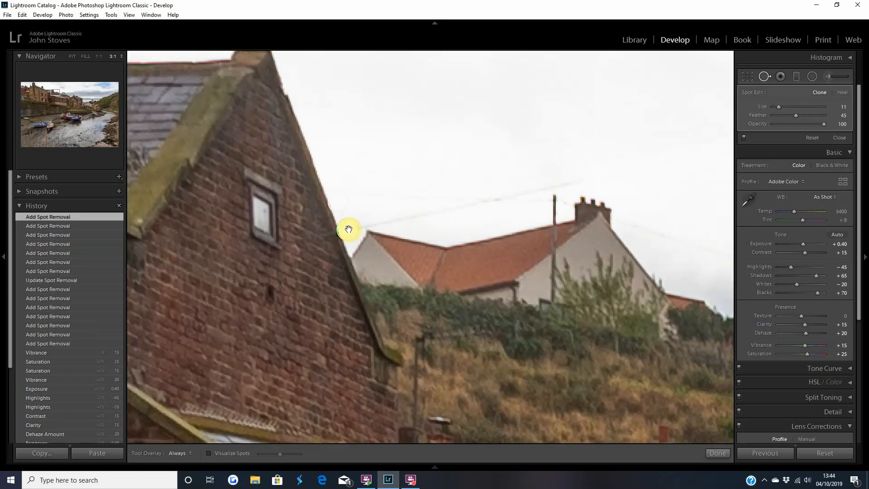
pyautogui.moveTo(359, 230); pyautogui.dragTo(465, 208)
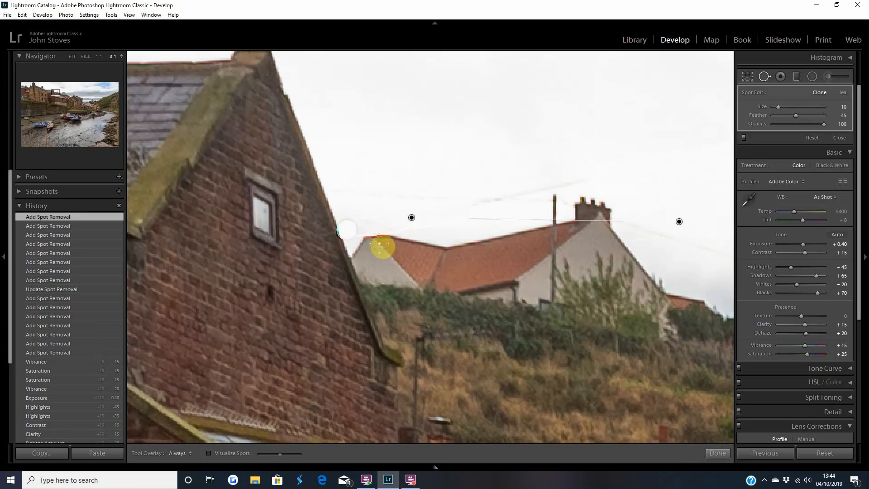
pyautogui.click(67, 225)
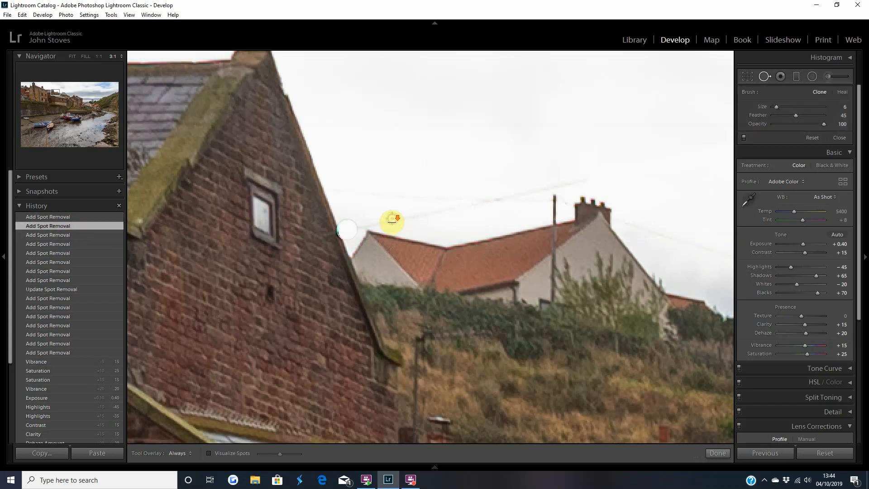
pyautogui.click(360, 229)
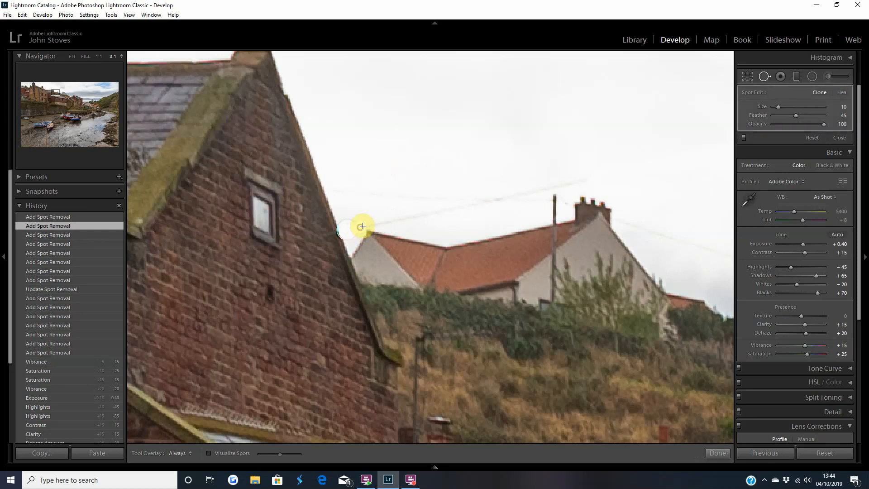
pyautogui.moveTo(373, 224); pyautogui.dragTo(487, 204)
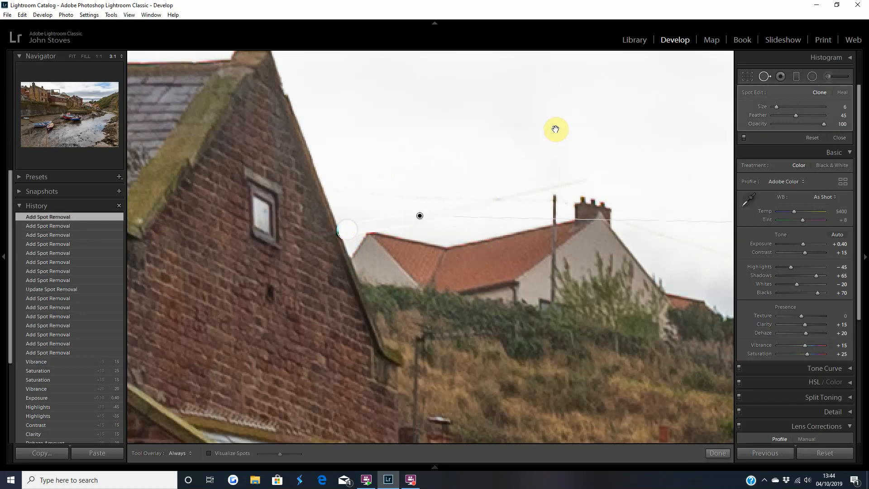
# Step: Clone out the leftover wire above the pole near the red-roofed house at size 7 and finish spot removal
pyautogui.moveTo(548, 132); pyautogui.dragTo(381, 181)
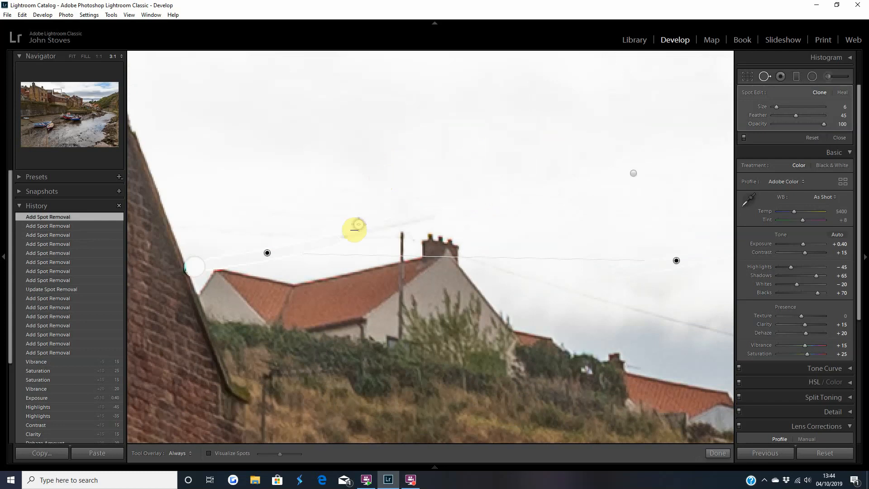
pyautogui.moveTo(406, 224); pyautogui.dragTo(426, 219)
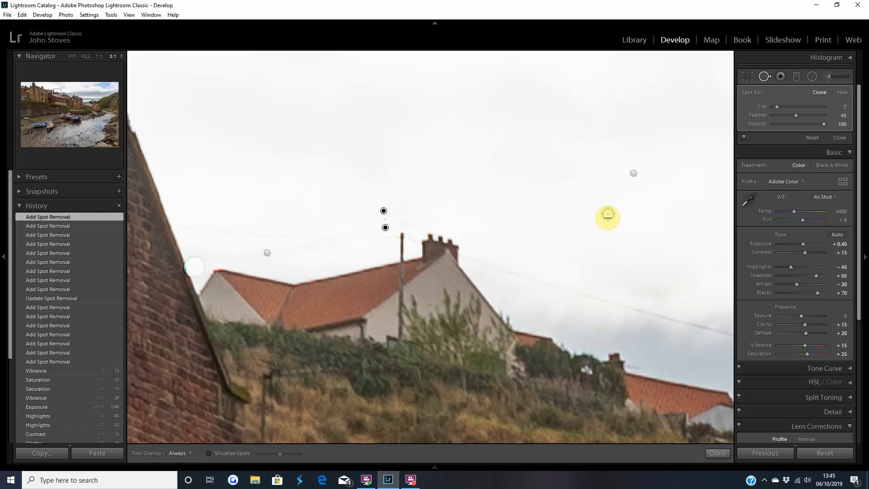
pyautogui.click(716, 453)
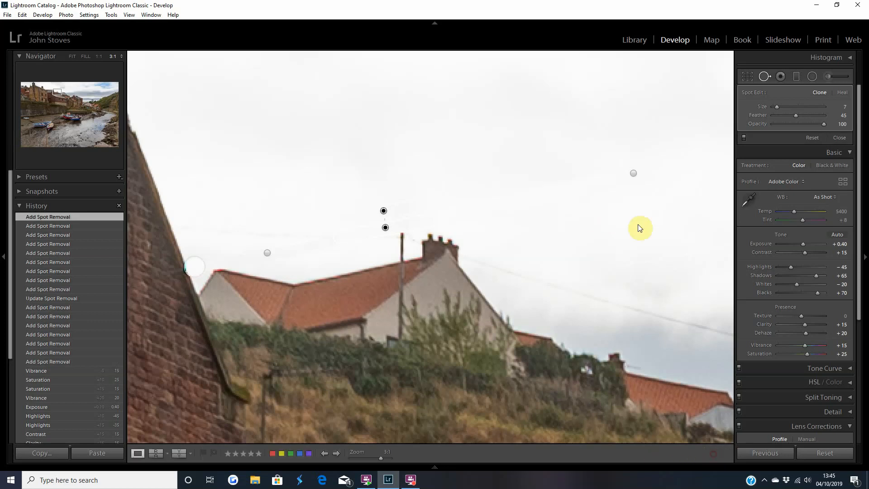
# Step: Check the retouched sky in the full view and close up for remaining traces of the wire
pyautogui.click(637, 229)
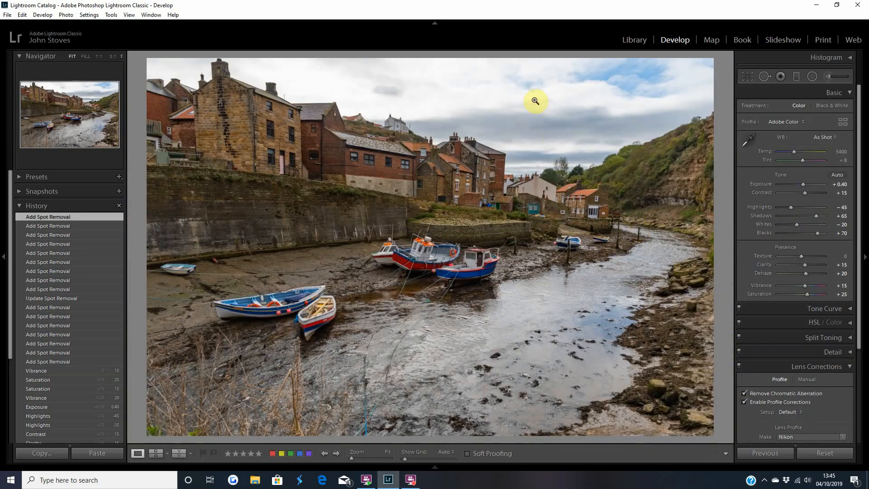
pyautogui.moveTo(568, 103); pyautogui.dragTo(451, 272)
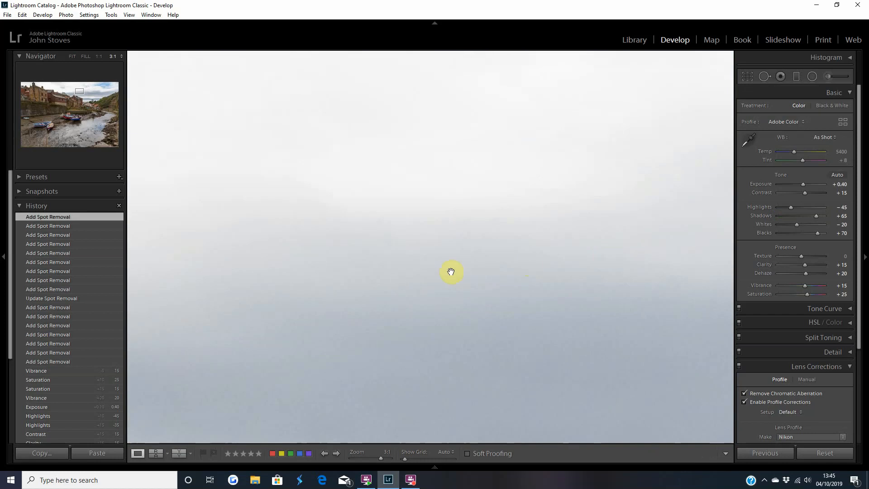
# Step: Fine-tune the whole photo by setting Dehaze to +30, Highlights to -50, Shadows to +85 and Blacks to +80
pyautogui.click(452, 273)
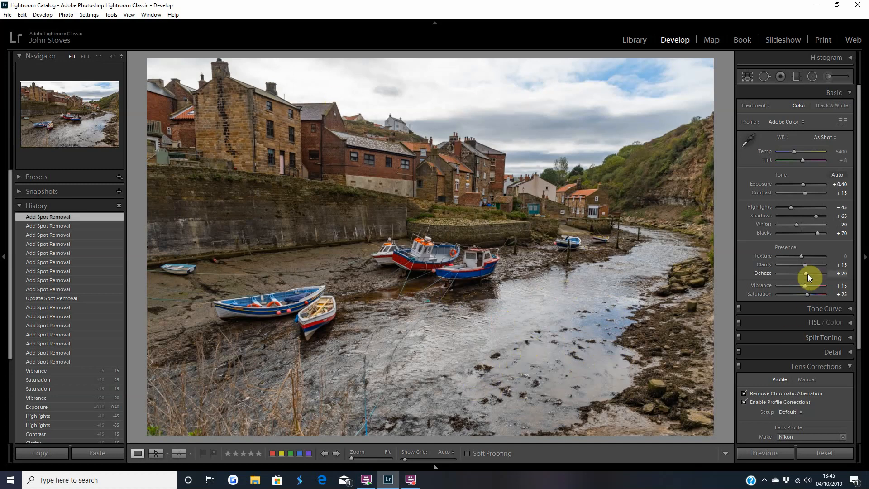
pyautogui.moveTo(807, 274); pyautogui.dragTo(807, 274)
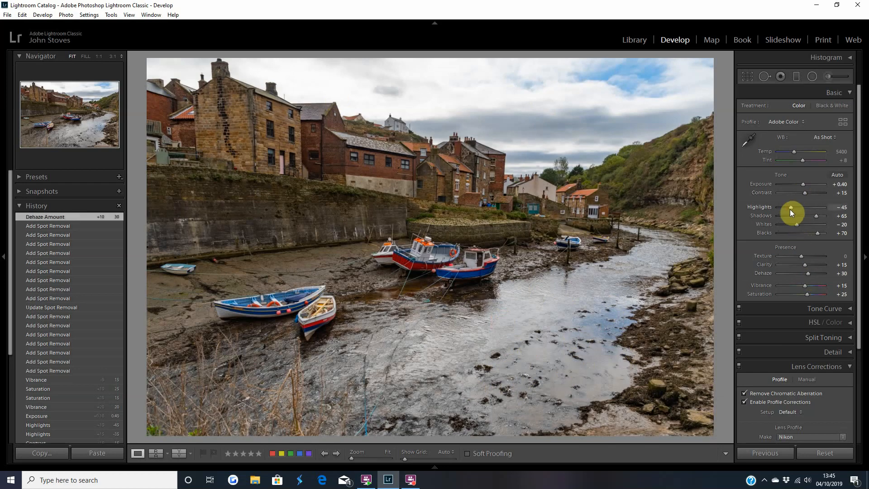
pyautogui.moveTo(791, 212); pyautogui.dragTo(795, 211)
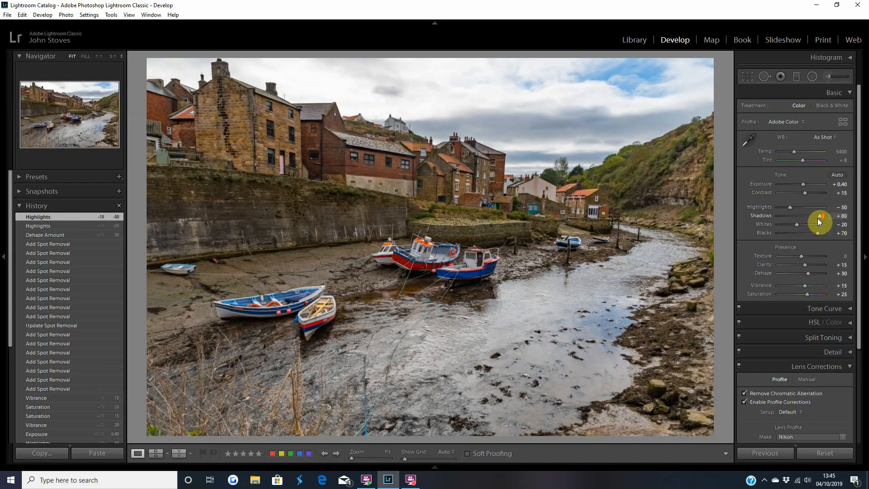
pyautogui.moveTo(818, 219); pyautogui.dragTo(817, 231)
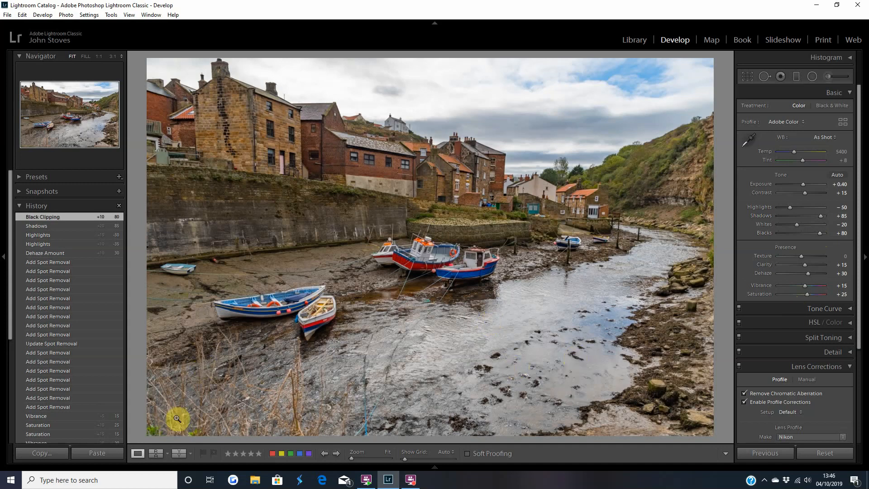
# Step: Compare the photo before and after editing in the split, stacked and side-by-side layouts, and return to the single-image view
pyautogui.click(175, 457)
pyautogui.click(174, 457)
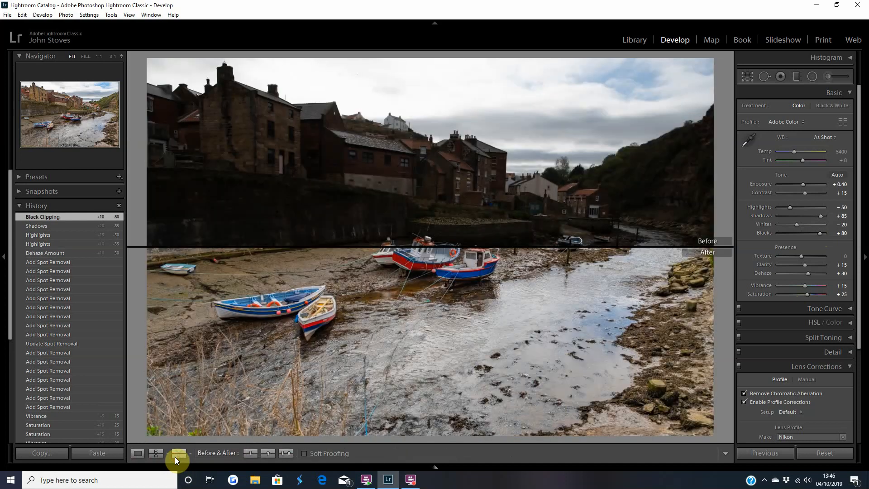
pyautogui.click(175, 457)
pyautogui.click(175, 457)
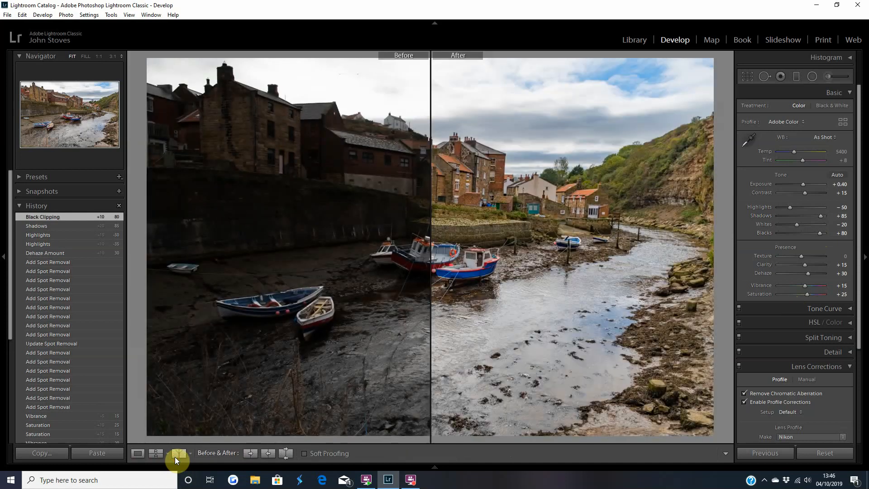
pyautogui.click(175, 457)
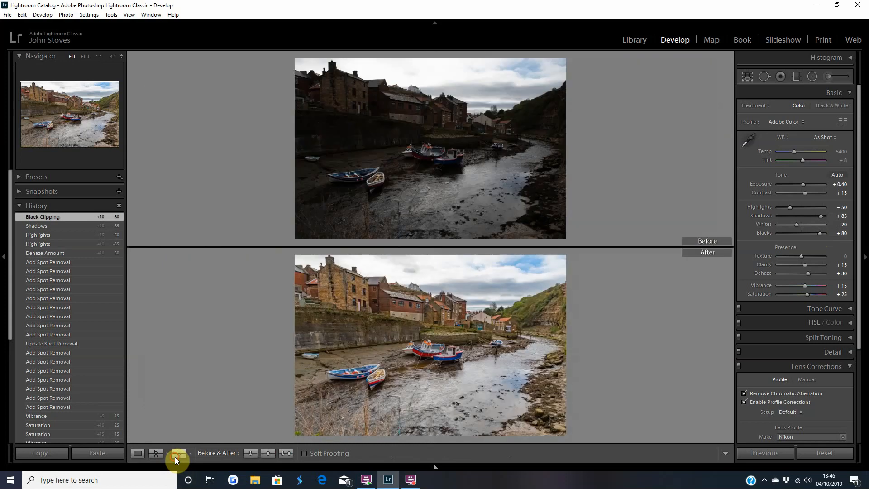
pyautogui.click(175, 457)
pyautogui.click(175, 457)
pyautogui.click(175, 457)
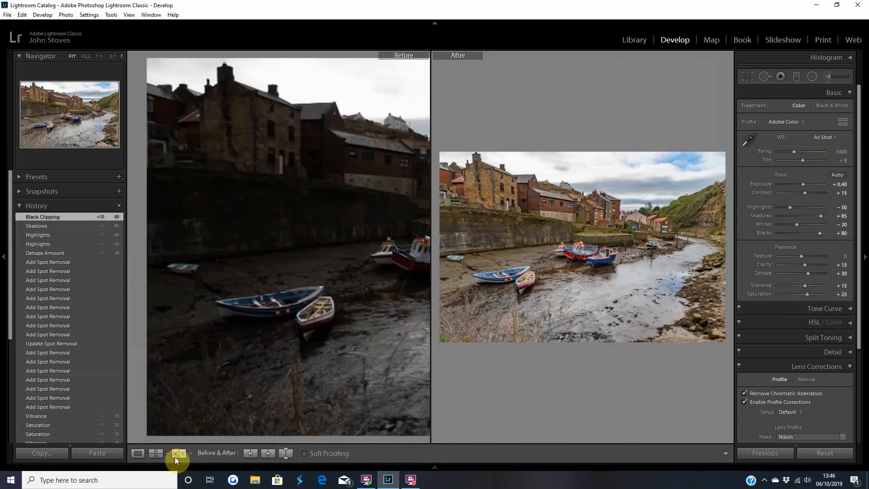
pyautogui.click(138, 453)
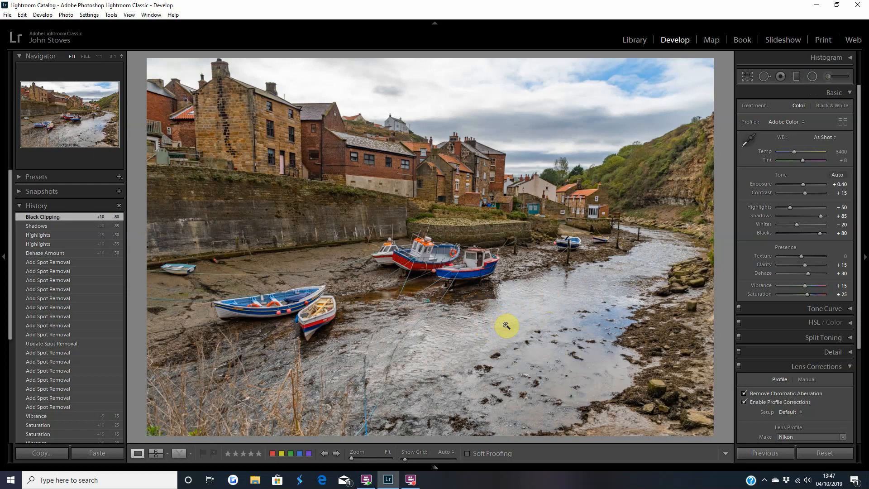
pyautogui.click(410, 479)
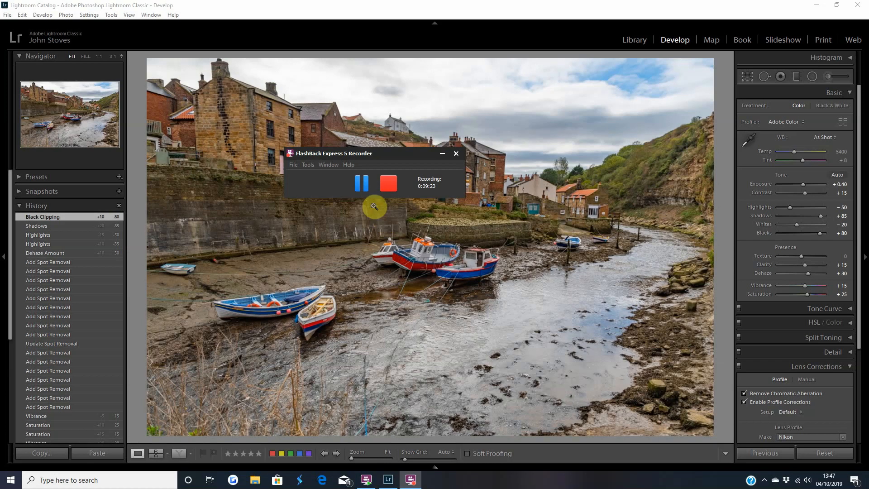